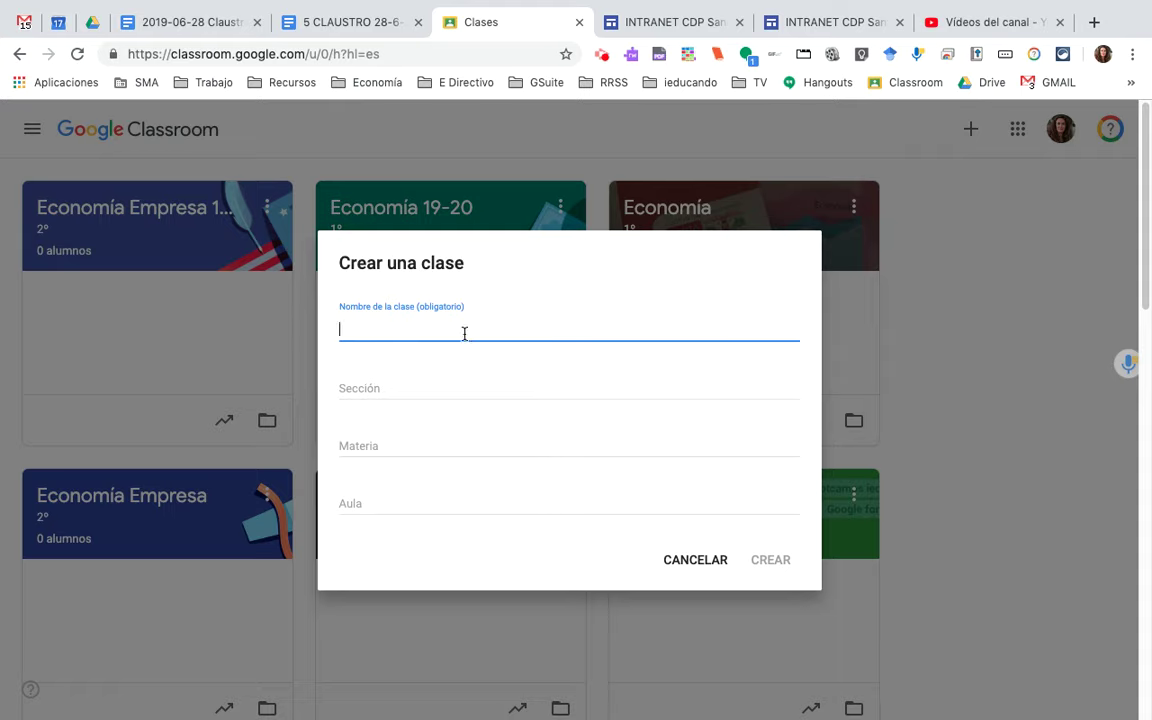
Create a class named "Clase de ejemplo" with section 1º Bachillerato, subject Economía and room Aula 15.
text(Clase de ejemplo)
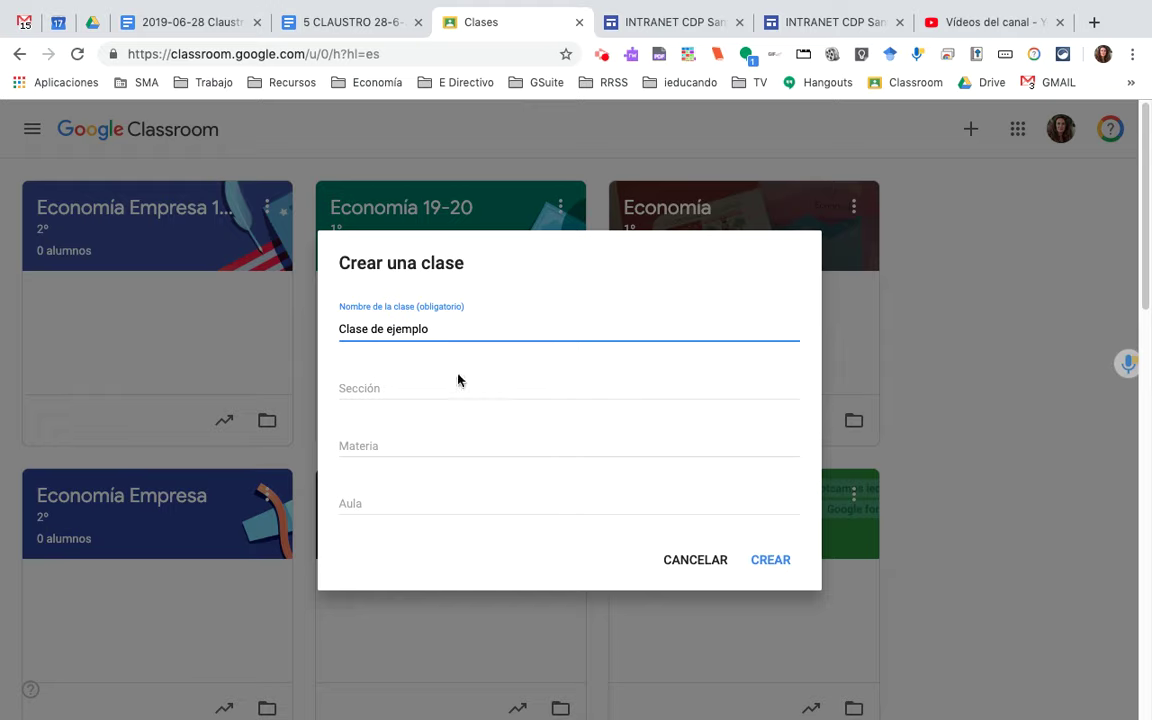
click(425, 386)
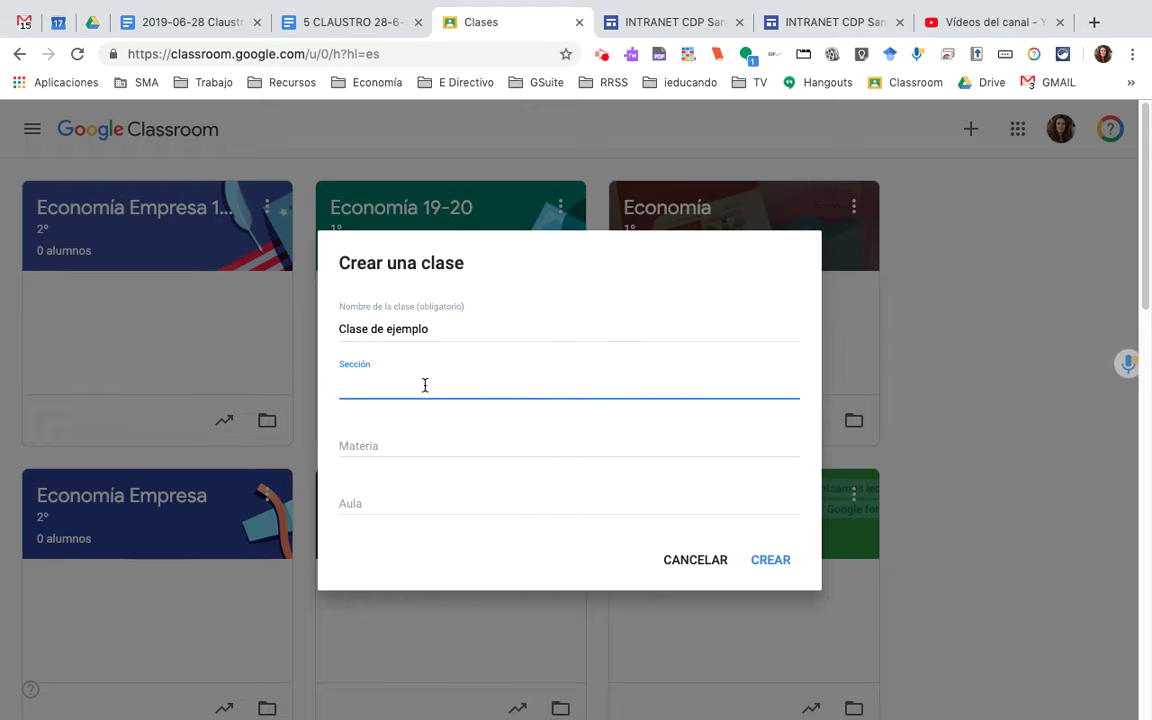
text(1º Bachillerato)
click(403, 446)
text(Economía)
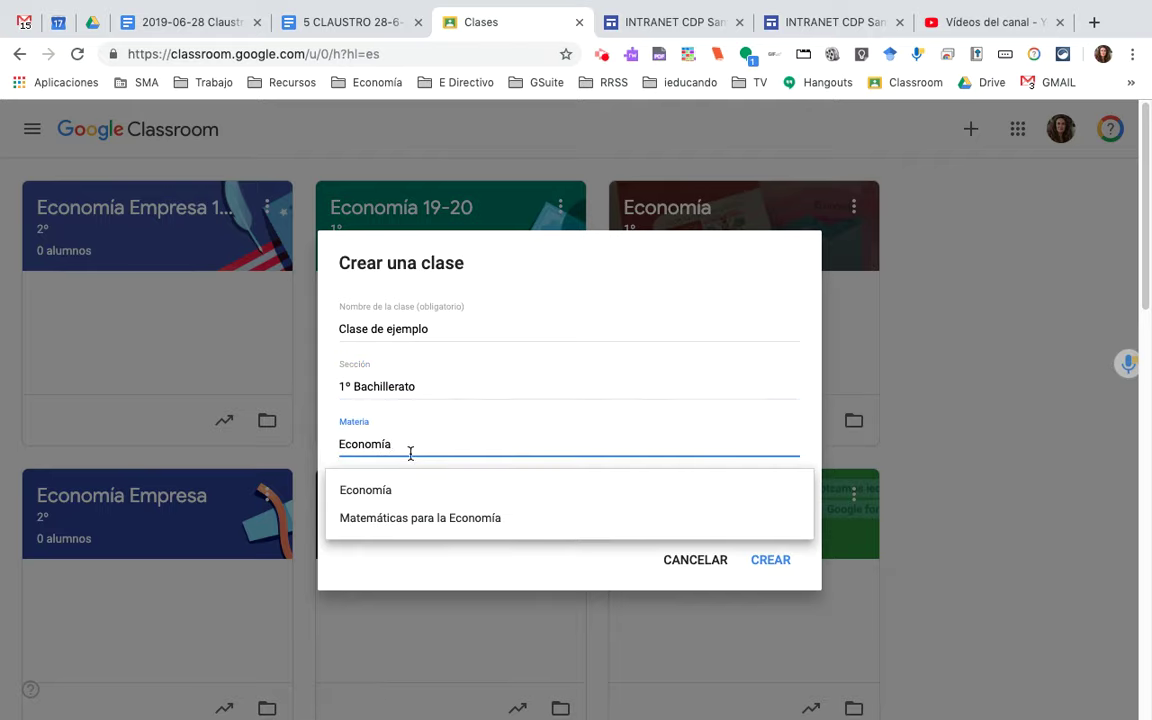
click(403, 510)
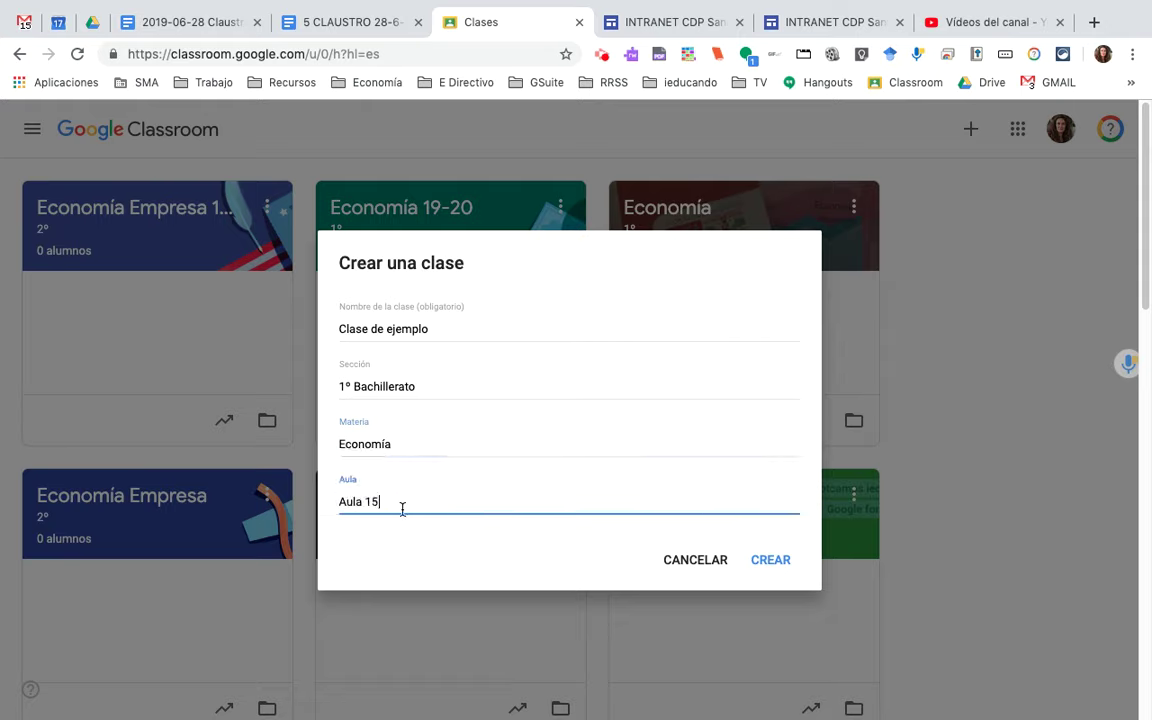
click(785, 564)
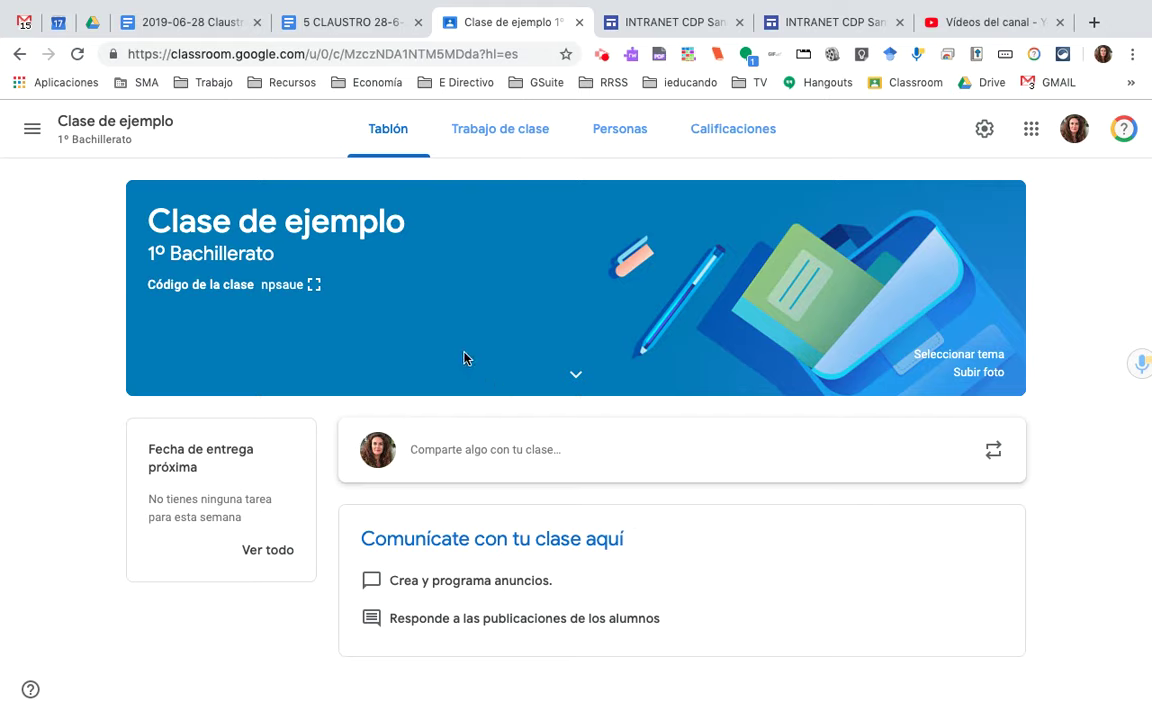
View the class code enlarged, and return to the class stream.
click(314, 288)
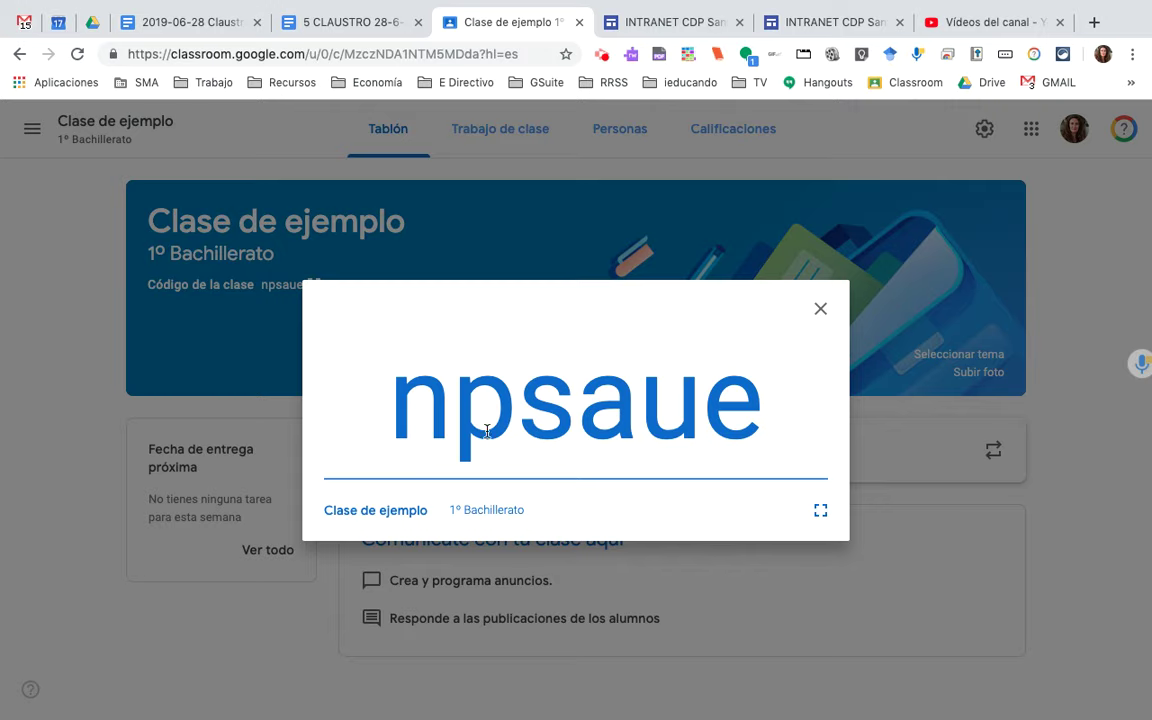
click(822, 308)
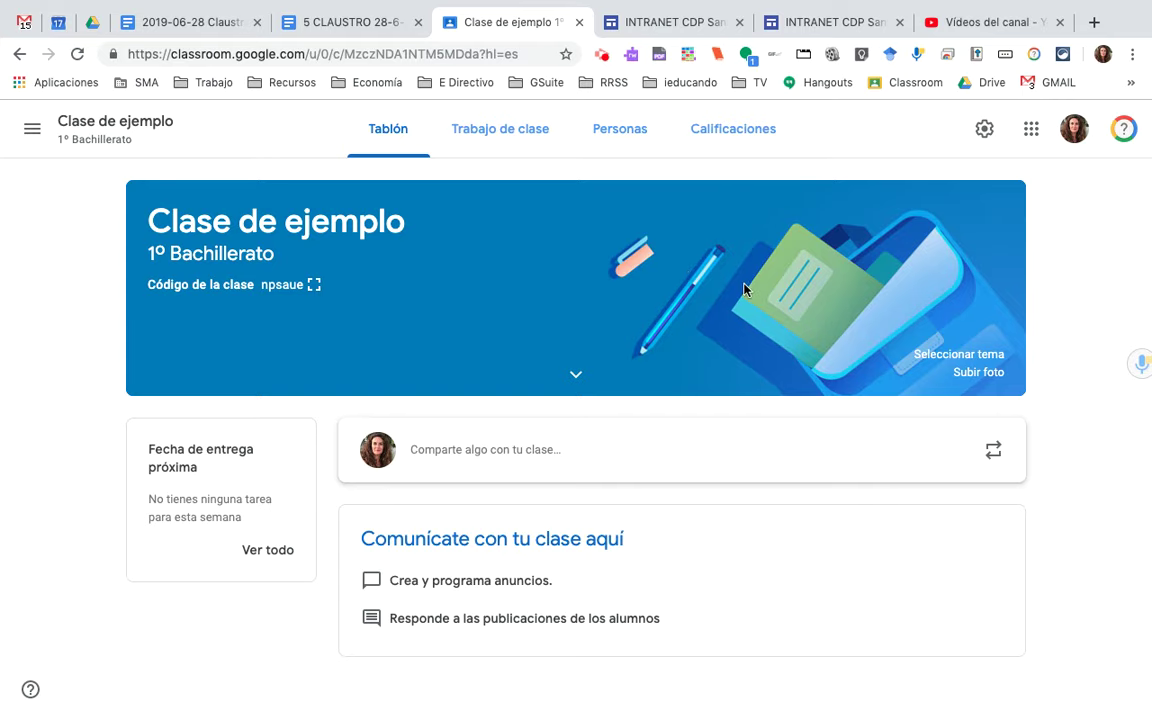
Set the class theme to the red image with the vase from the "Lengua, literatura y sociales" gallery.
click(976, 355)
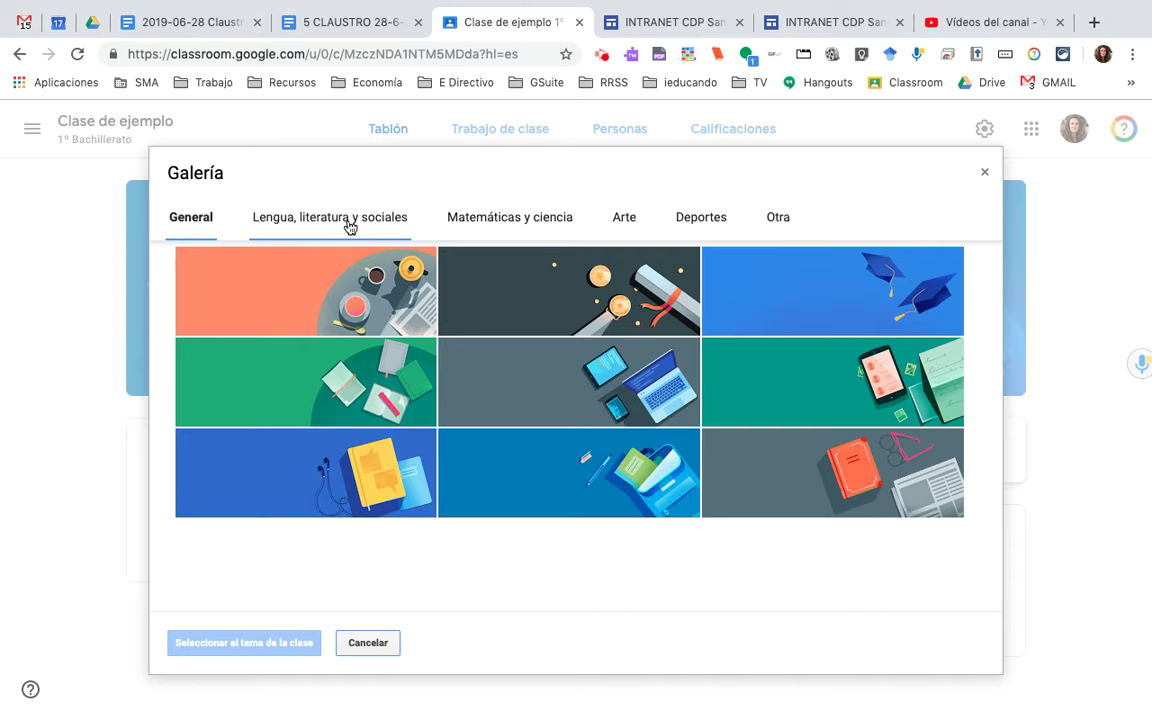
click(338, 226)
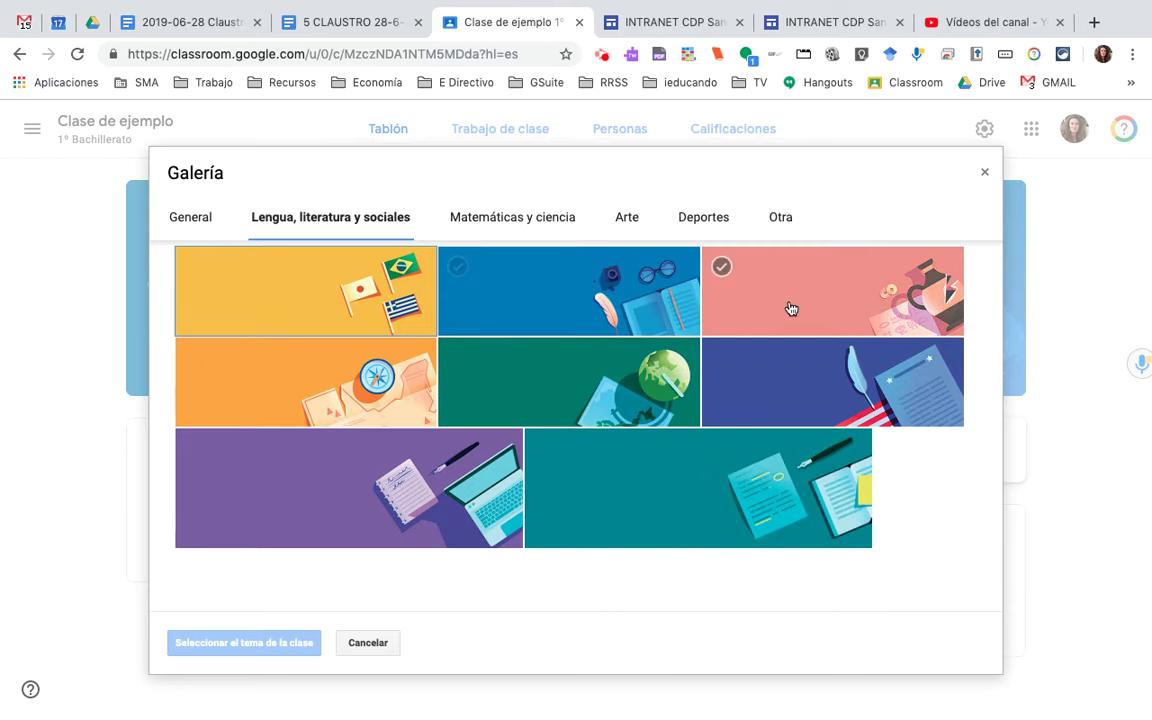
click(822, 304)
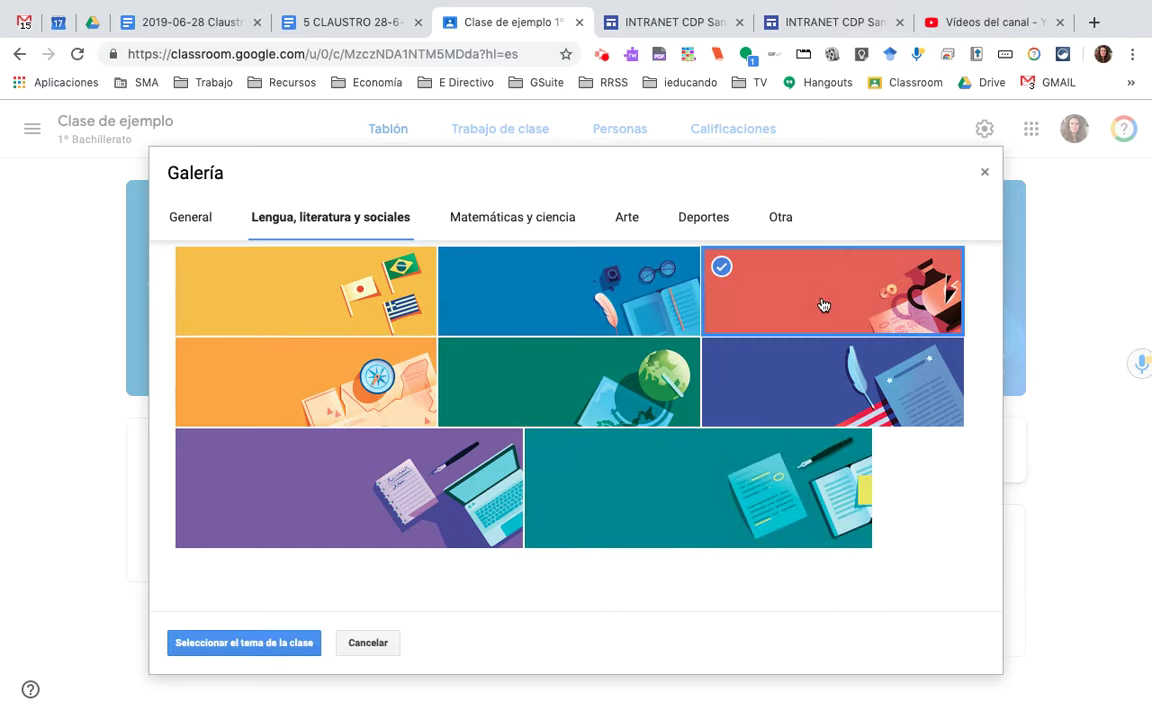
click(280, 650)
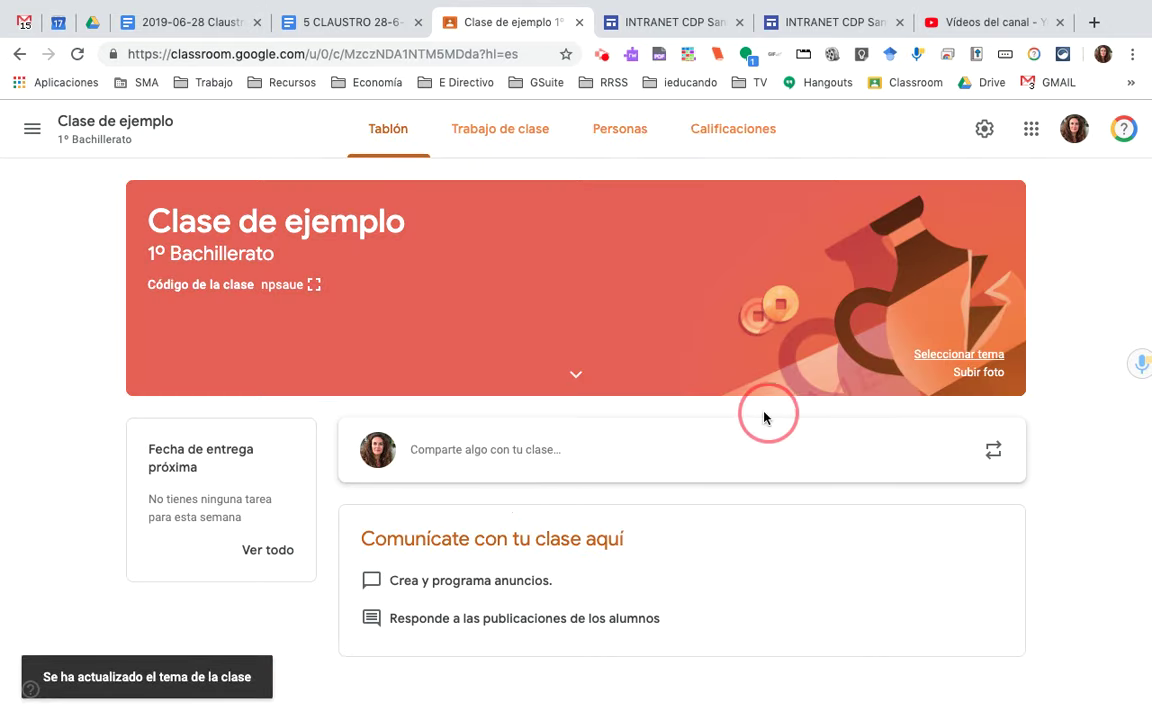
Upload the photo Economía.jpg from the Escritorio folder for the class header.
click(981, 373)
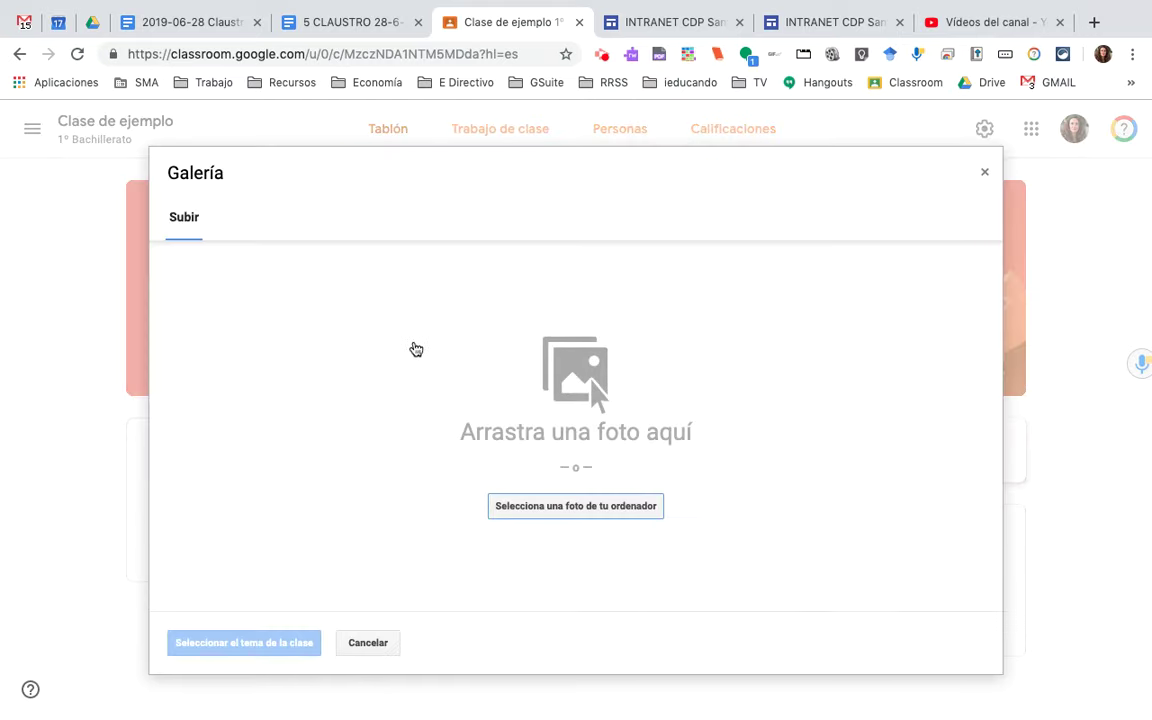
click(578, 503)
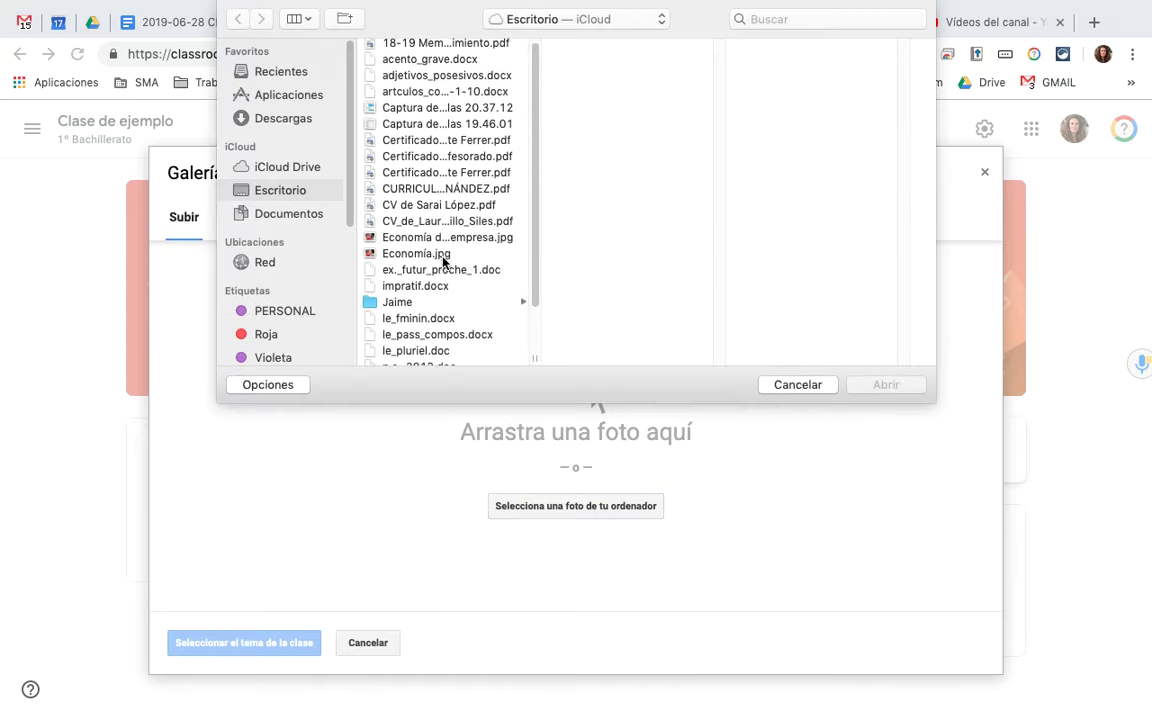
scroll(443, 263, down, 2)
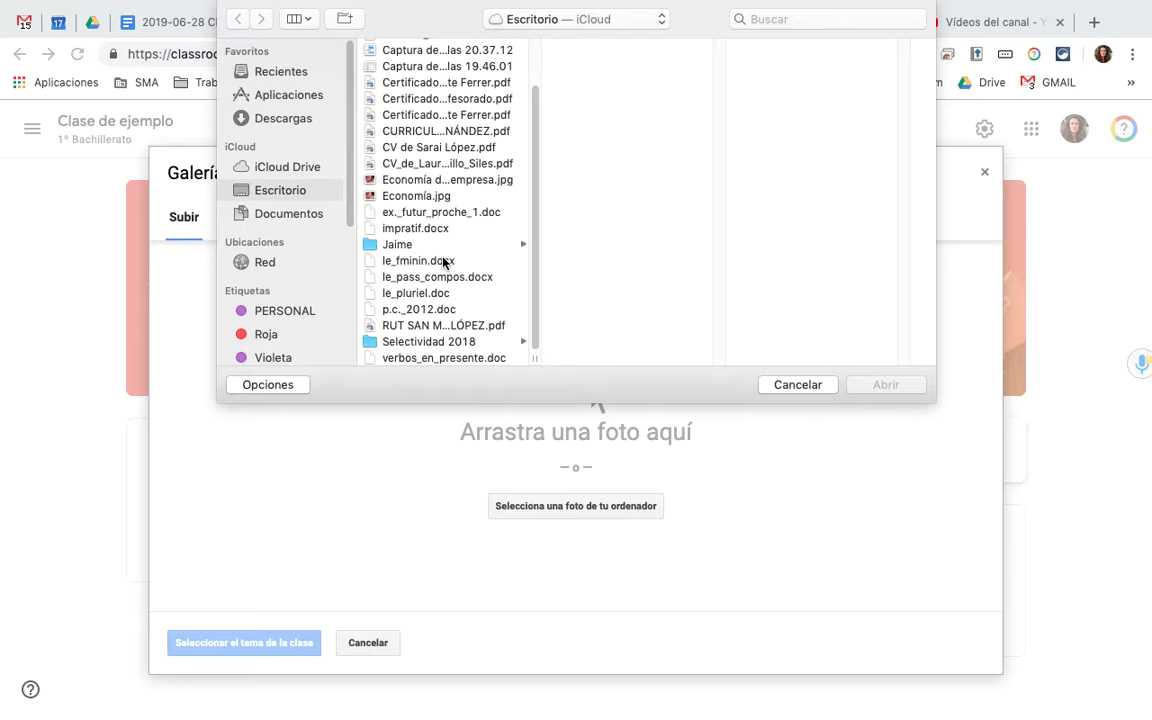
scroll(445, 261, up, 2)
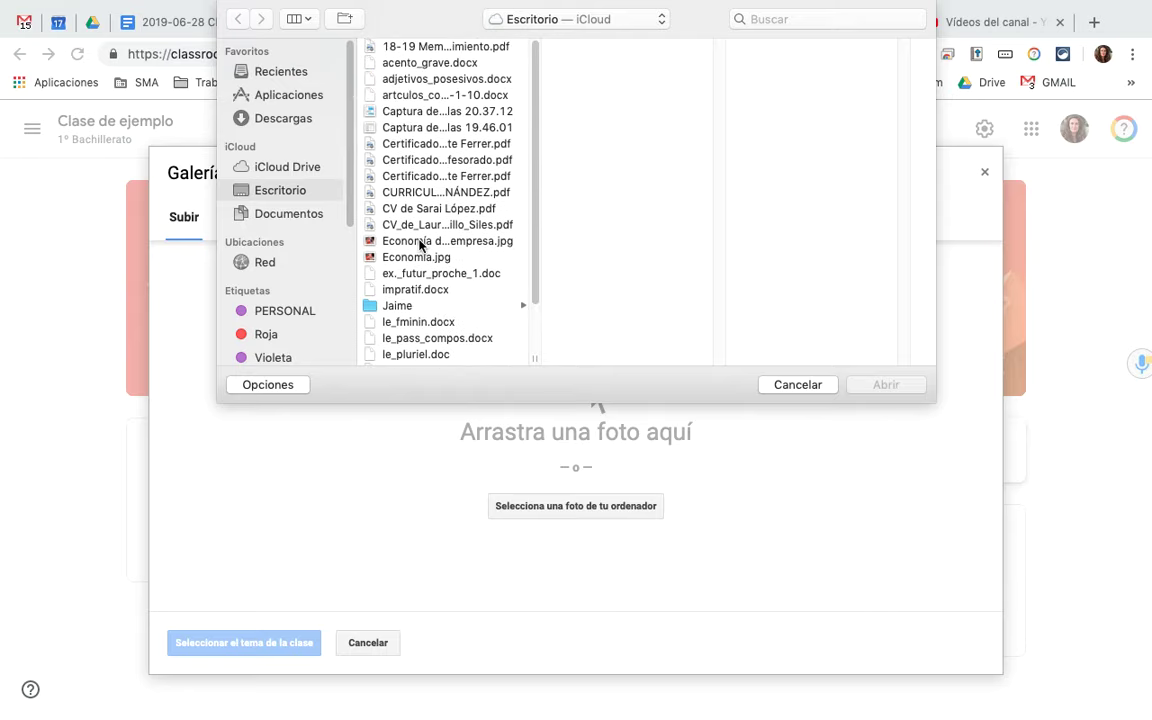
double_click(416, 257)
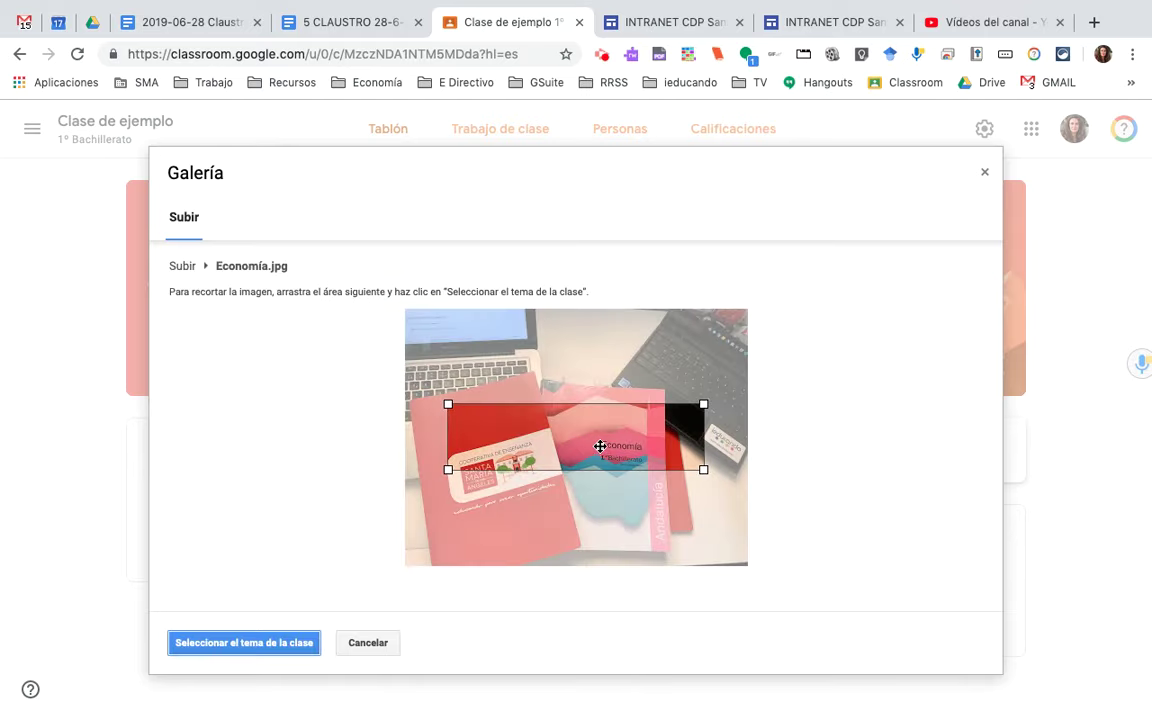
Widen the crop area to the photo's full width, shift it slightly down over the books, and apply it as the class theme.
drag(448, 469, 400, 490)
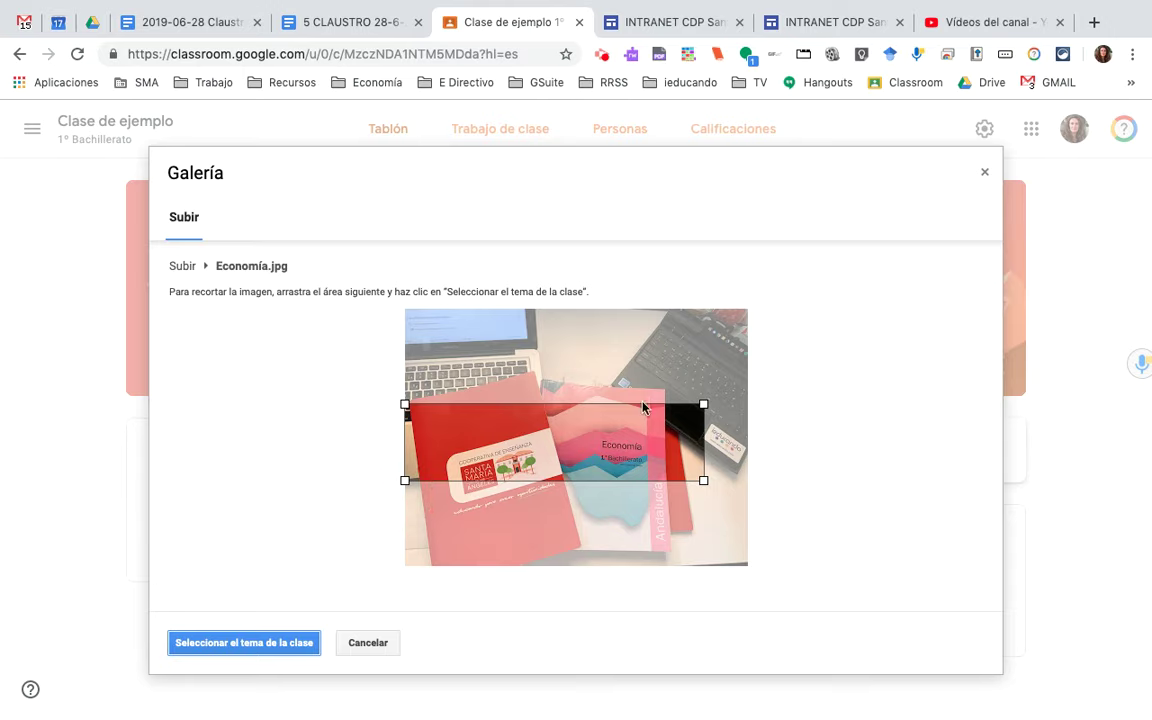
drag(703, 404, 748, 392)
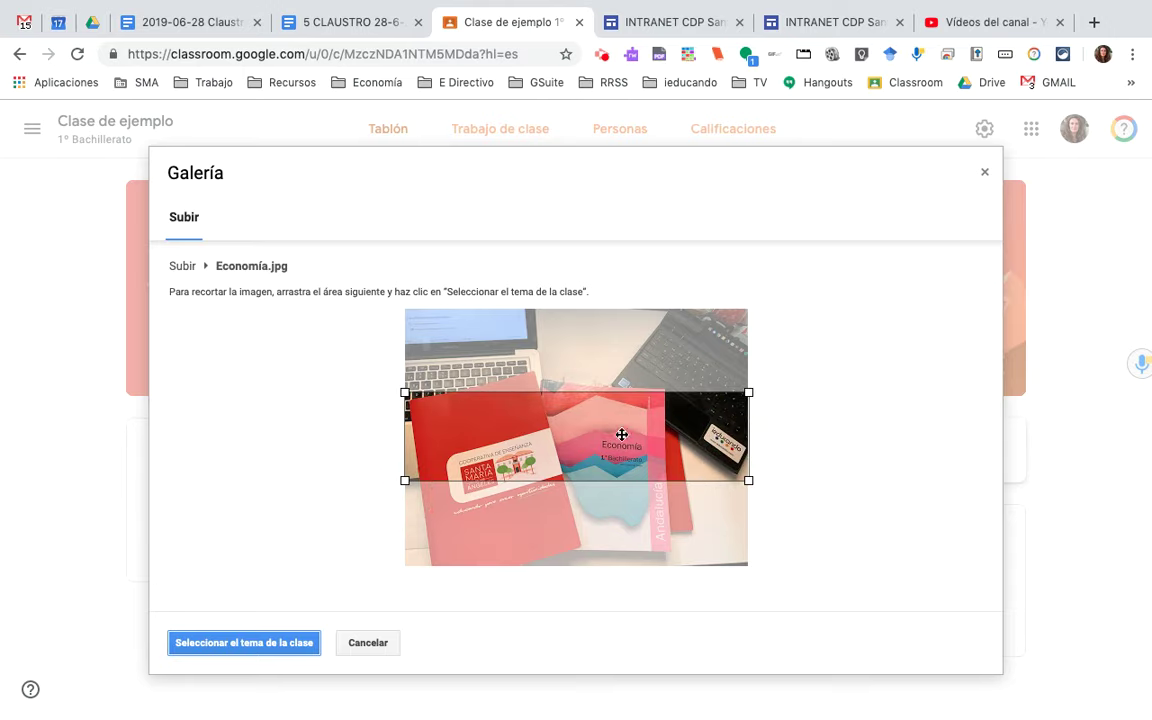
mouse_move(622, 435)
mouse_down()
mouse_move(620, 352)
mouse_move(622, 522)
mouse_move(617, 420)
mouse_move(617, 506)
mouse_move(620, 457)
mouse_up()
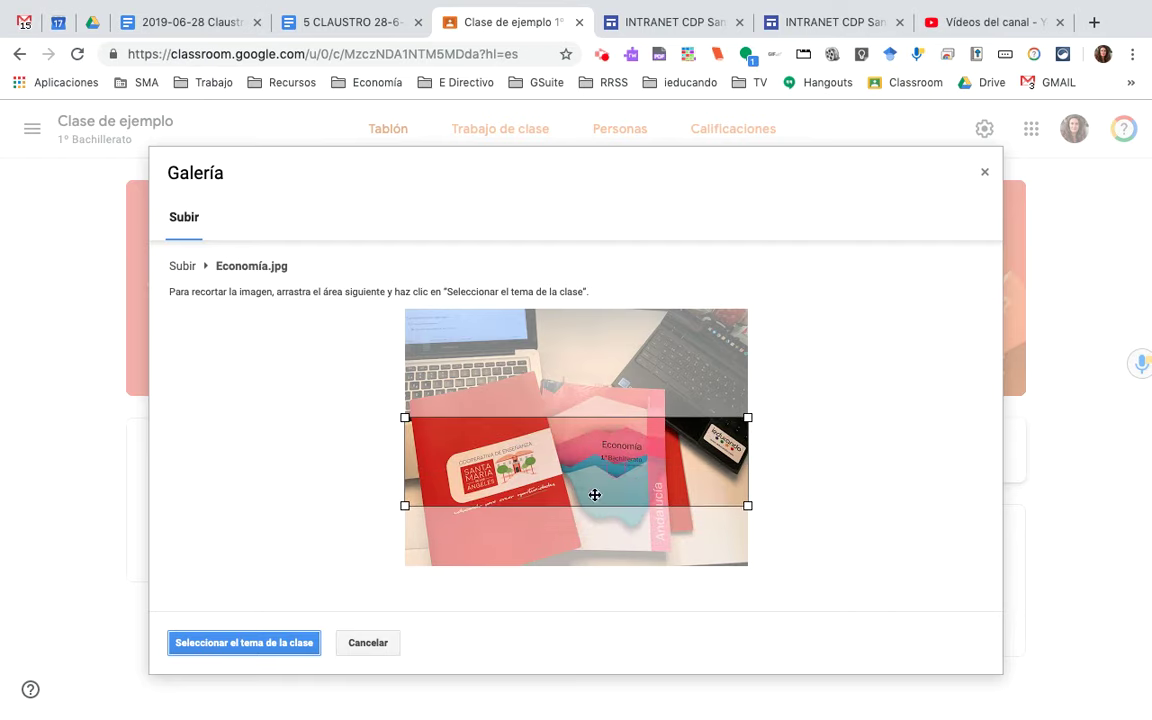
click(241, 643)
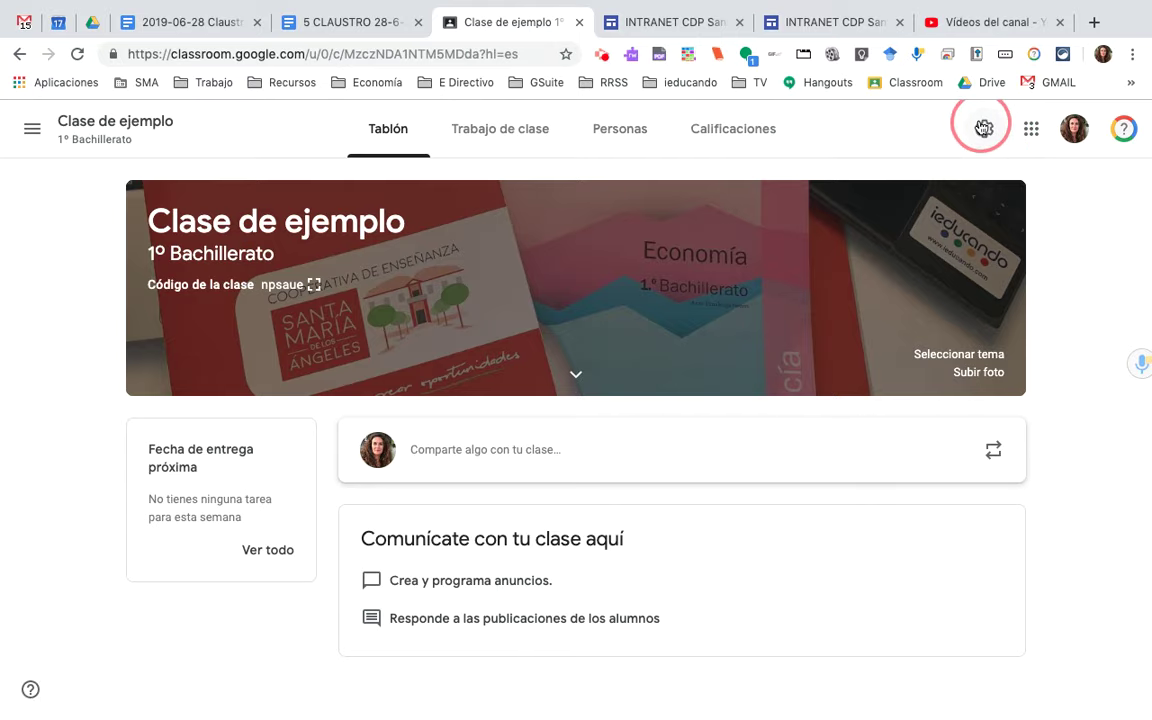
Open the class settings and examine the options available for the class code.
click(983, 127)
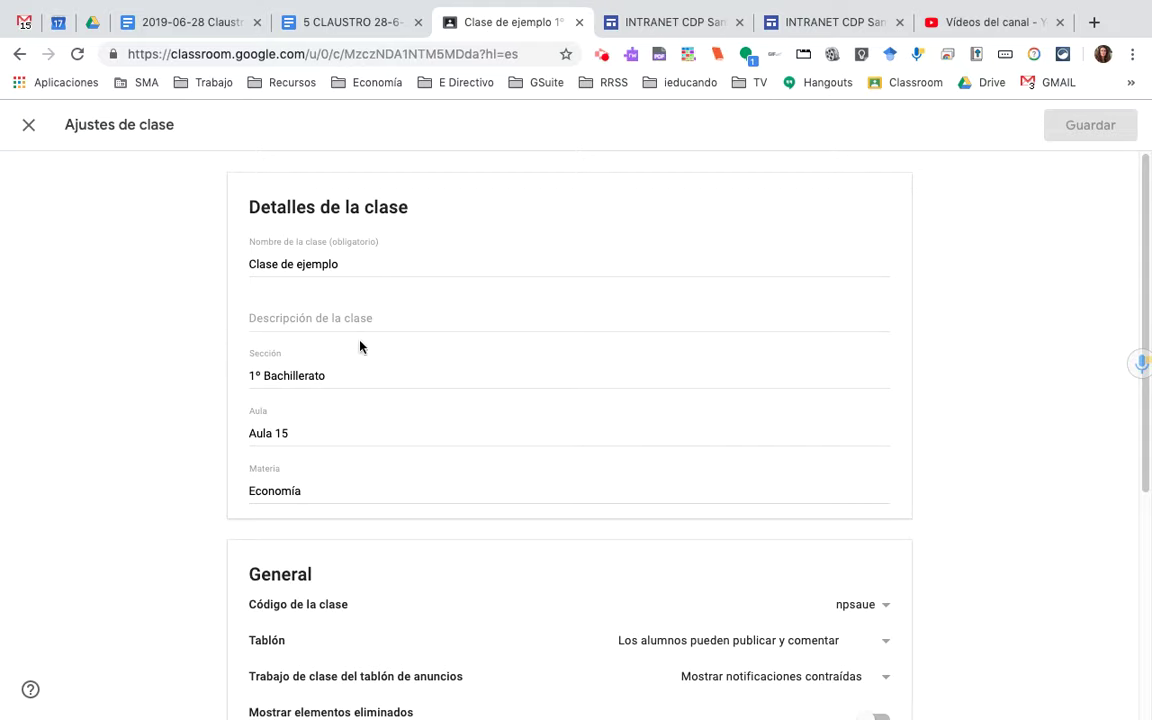
scroll(373, 416, down, 4)
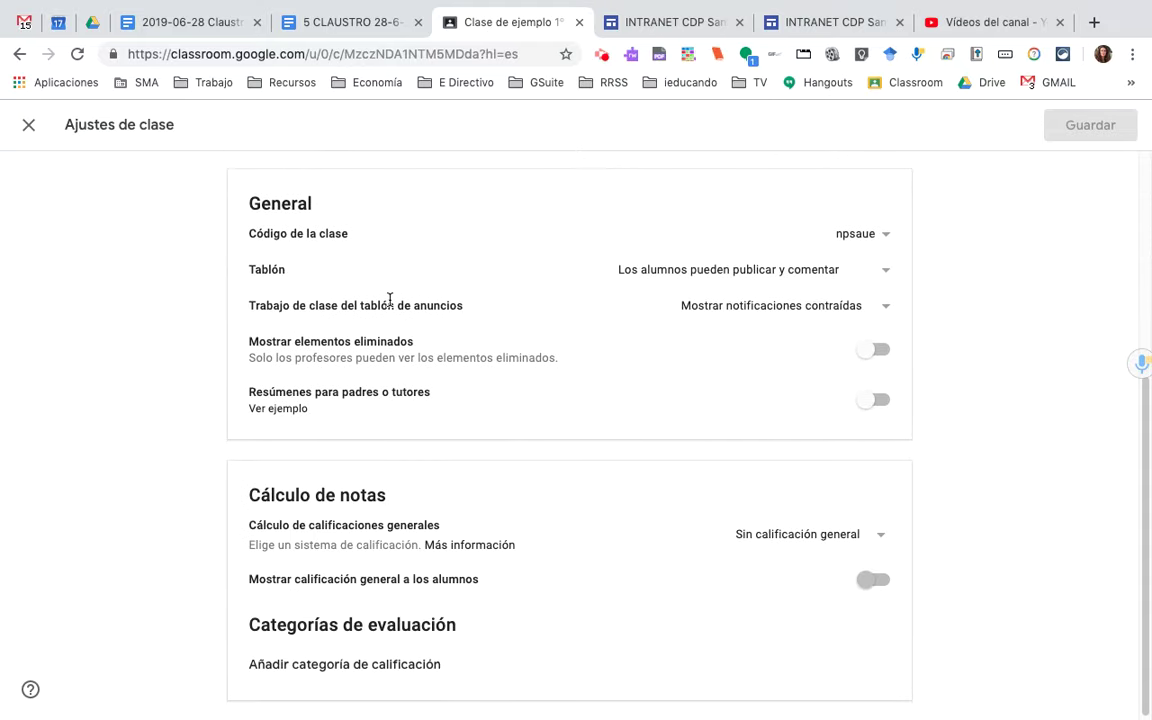
click(884, 236)
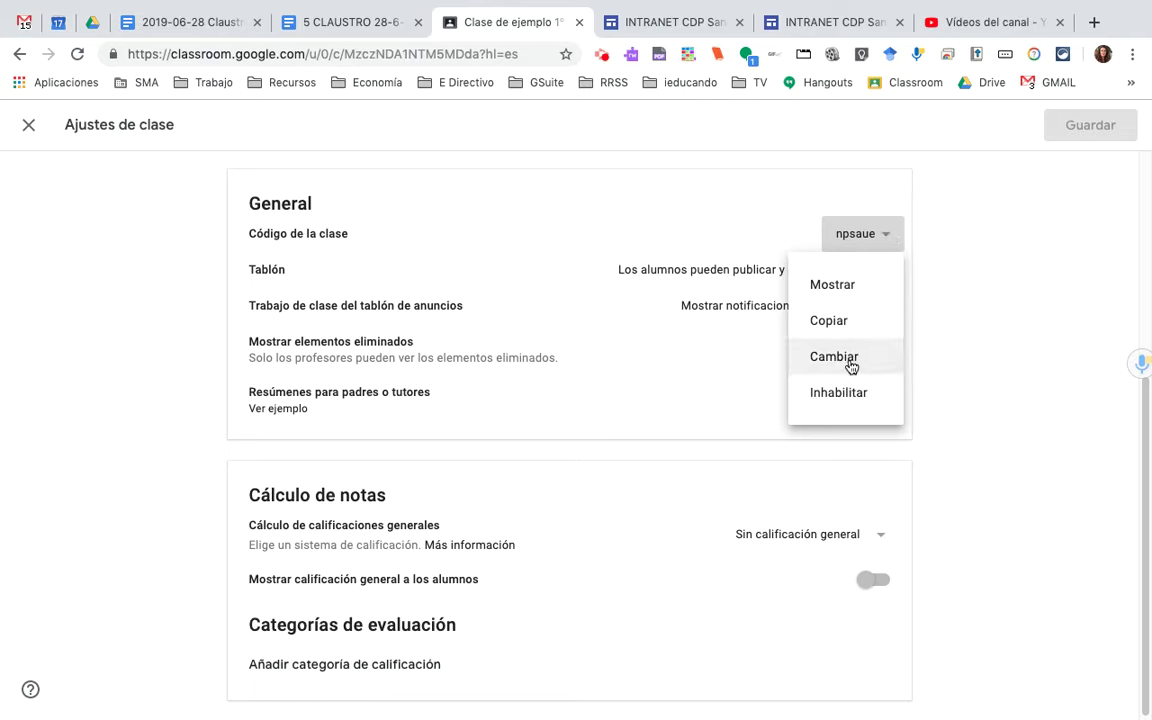
click(437, 284)
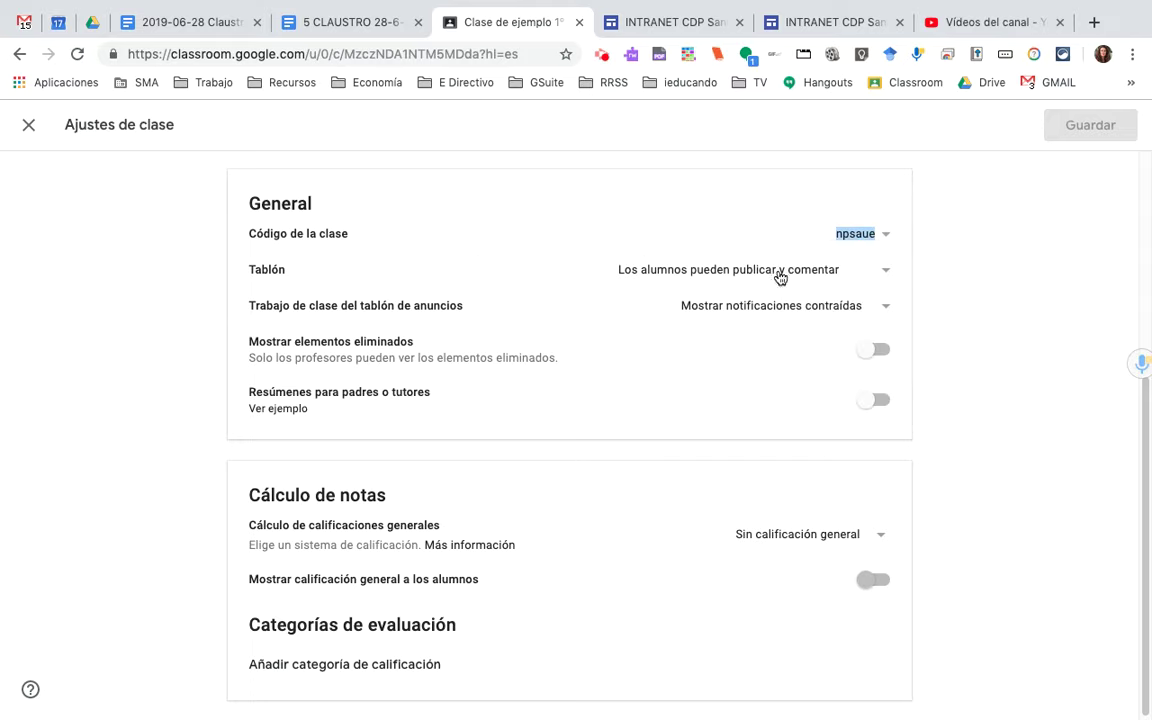
Set Tablón to "Los alumnos solo pueden comentar" and classwork on the stream to "Mostrar notificaciones contraídas".
click(882, 276)
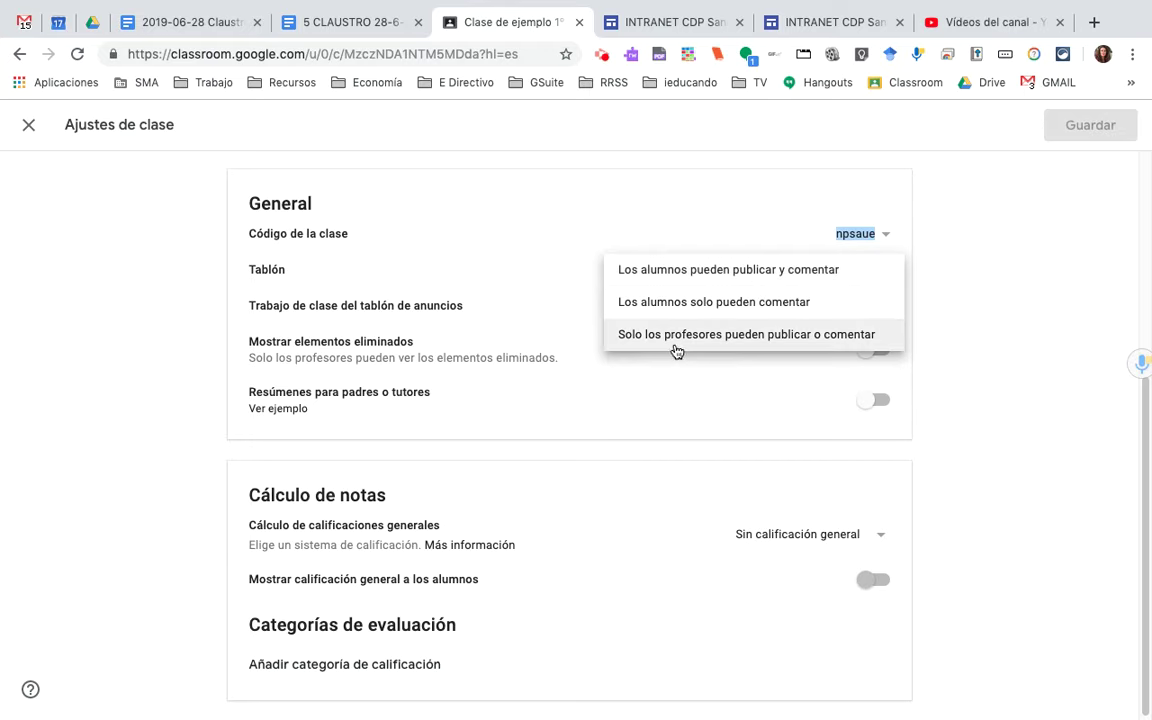
click(797, 304)
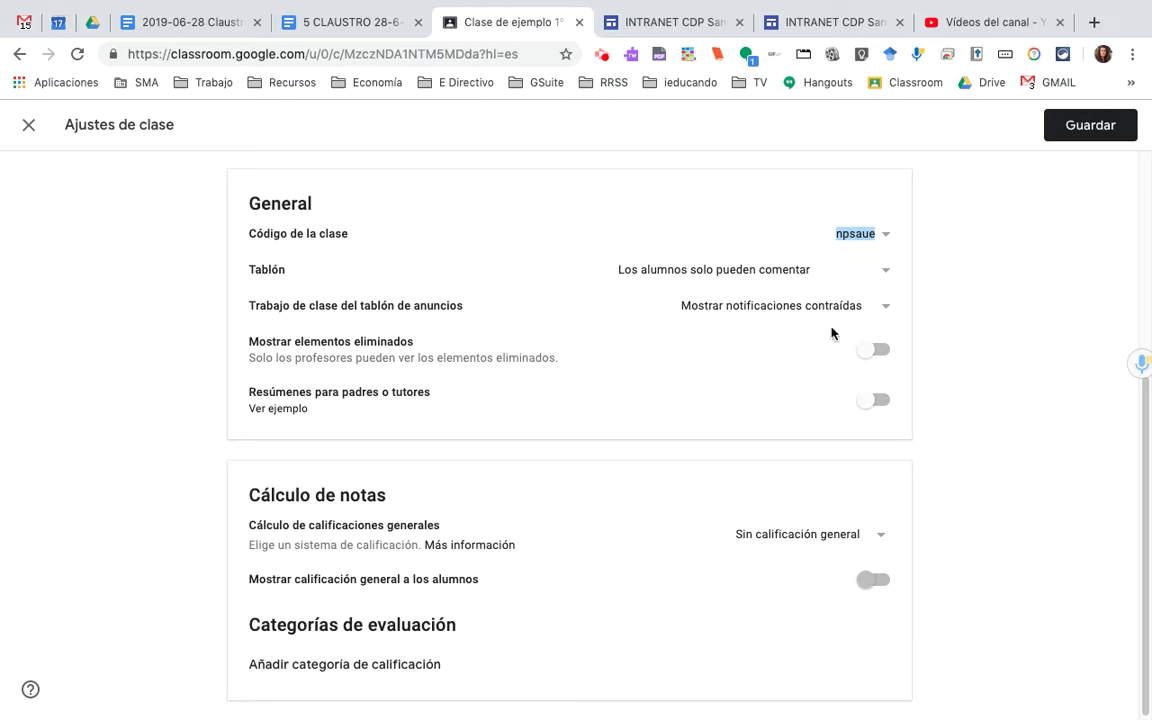
scroll(870, 334, down, 1)
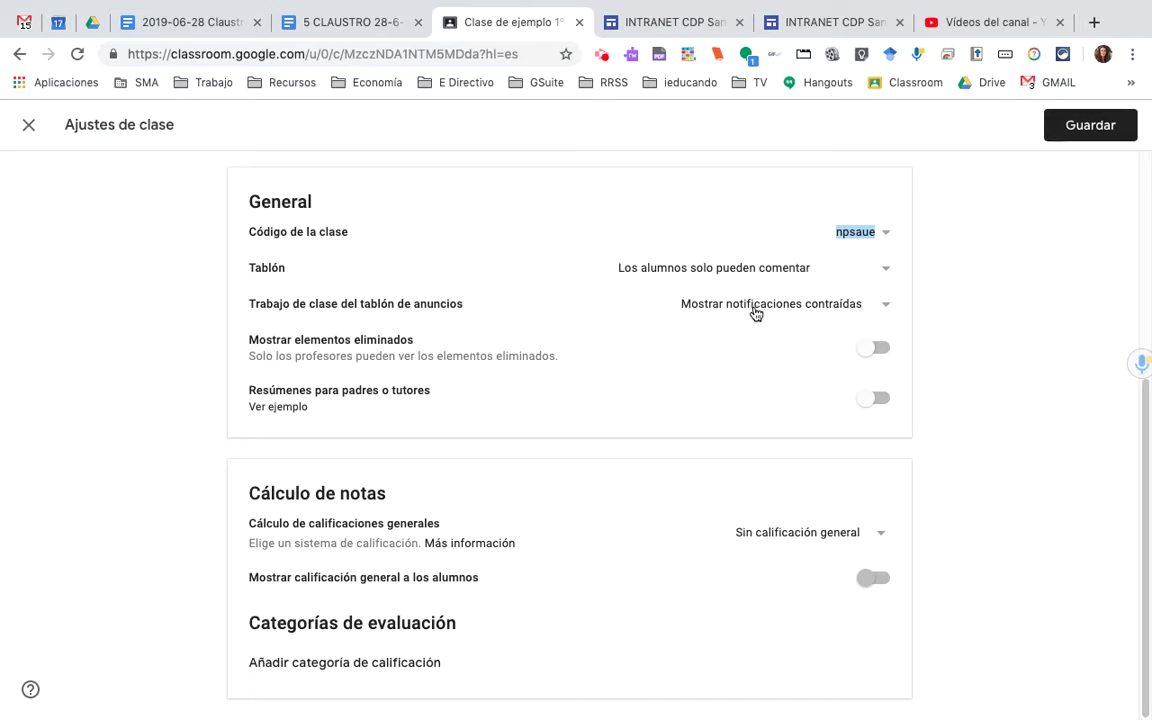
click(880, 306)
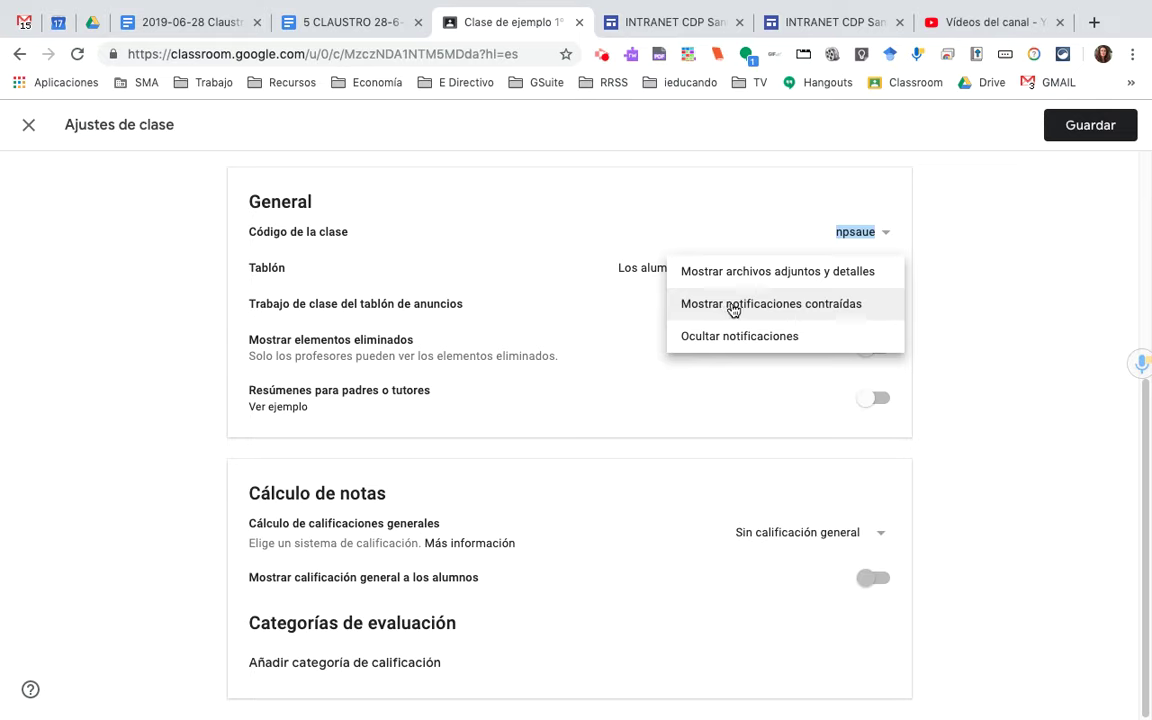
click(775, 305)
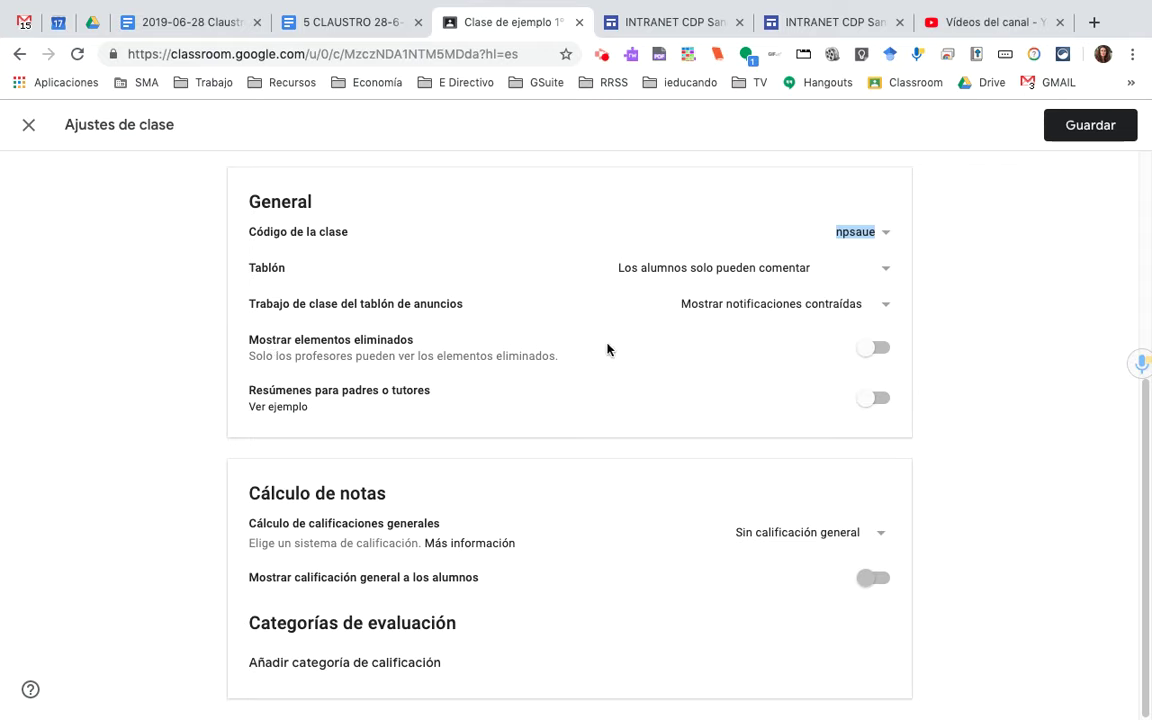
Turn on "Mostrar elementos eliminados" and save the class settings.
click(881, 352)
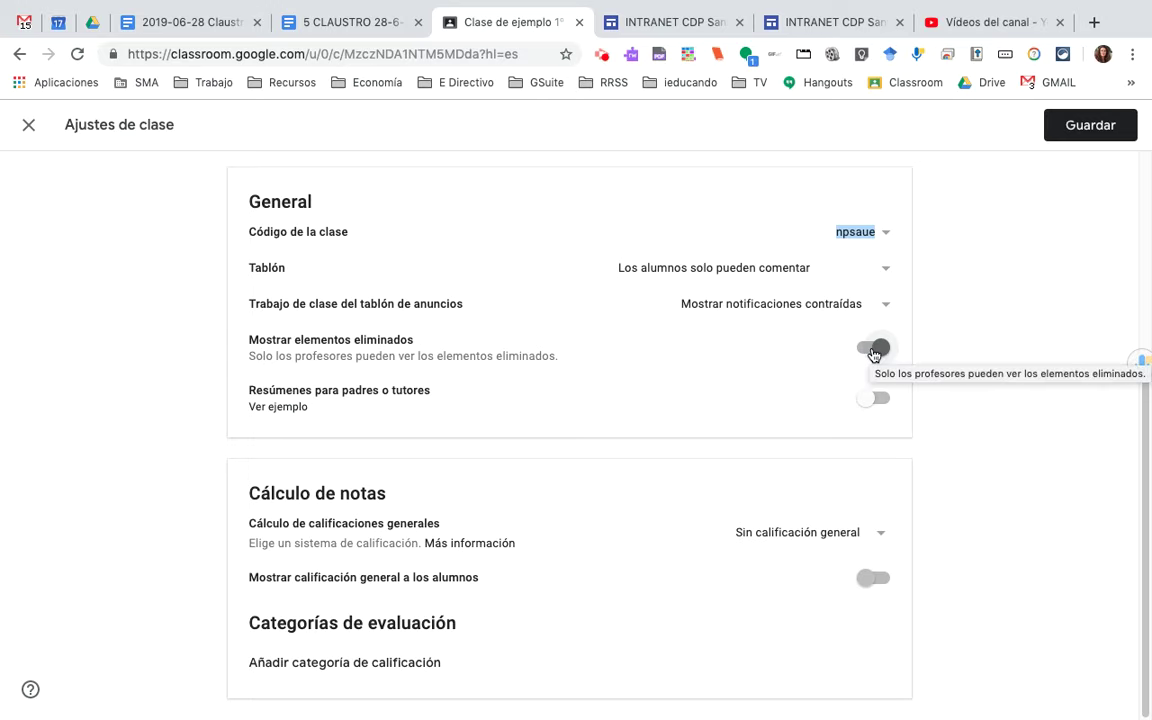
scroll(950, 370, up, 1)
scroll(962, 370, down, 1)
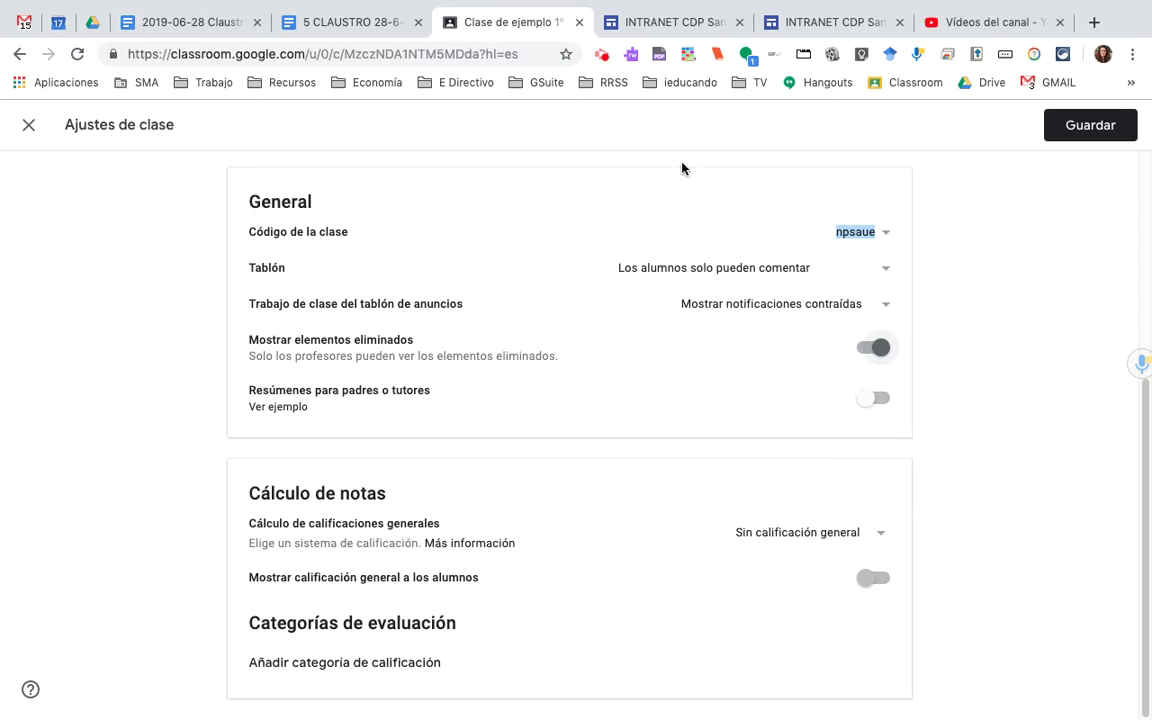
click(1090, 124)
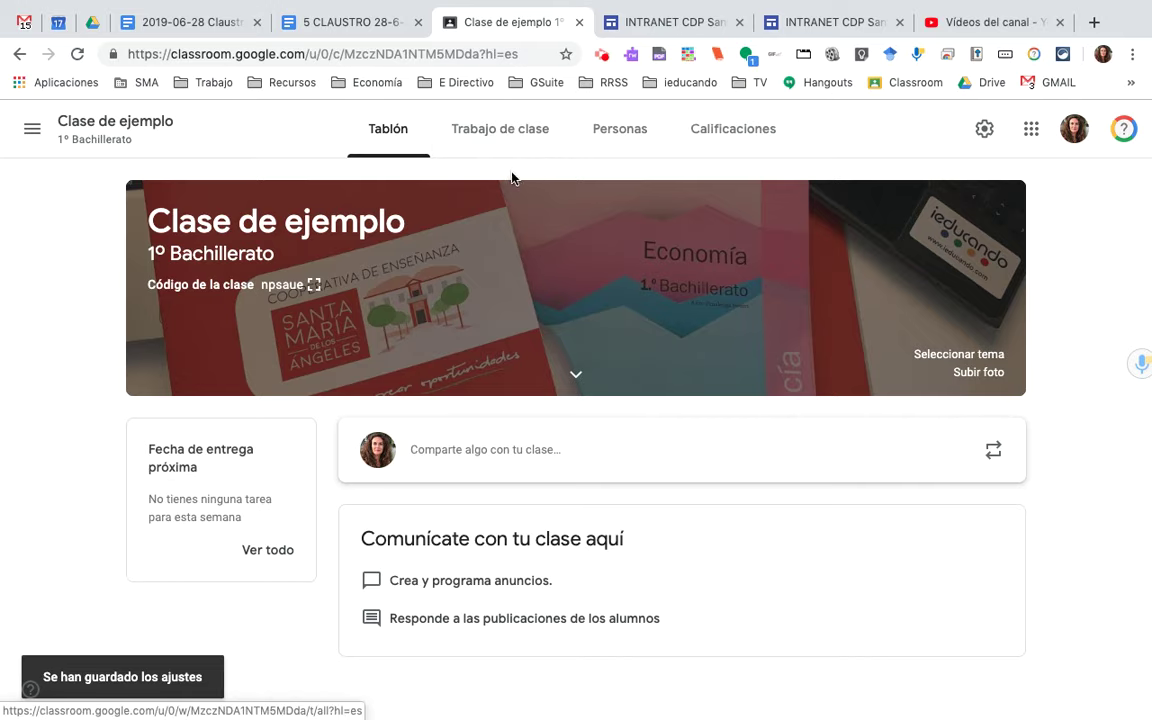
Go to the class's Trabajo de clase page and examine the types of items that can be created there.
click(508, 136)
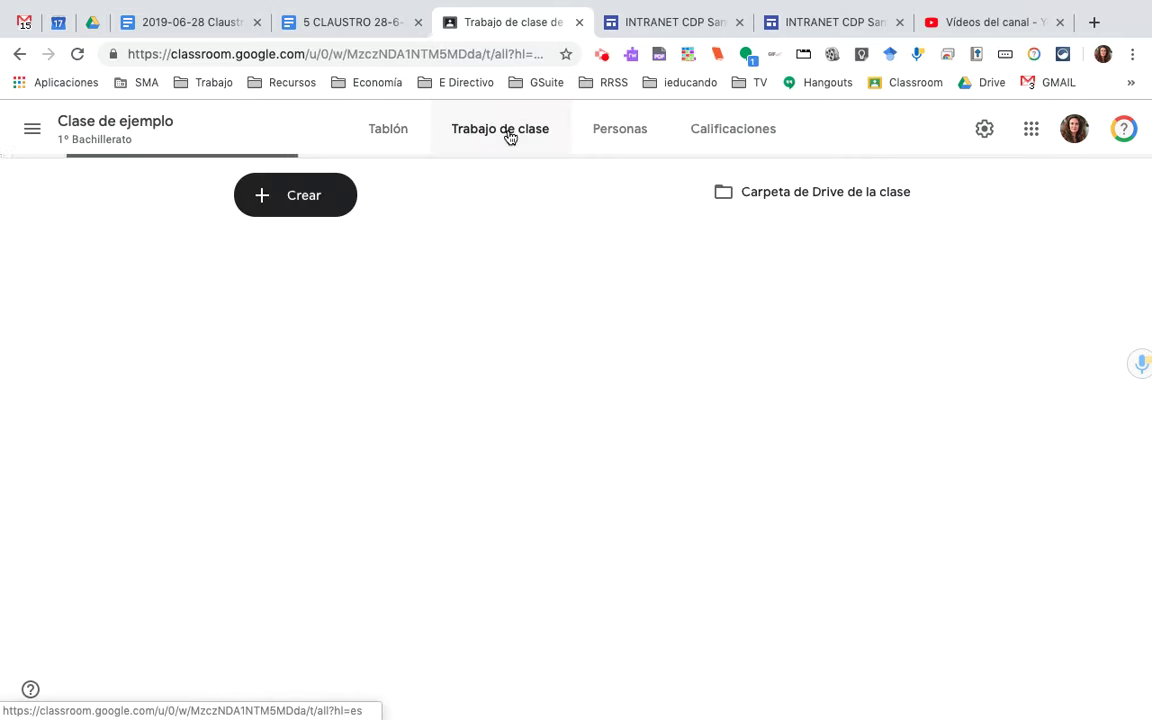
click(301, 197)
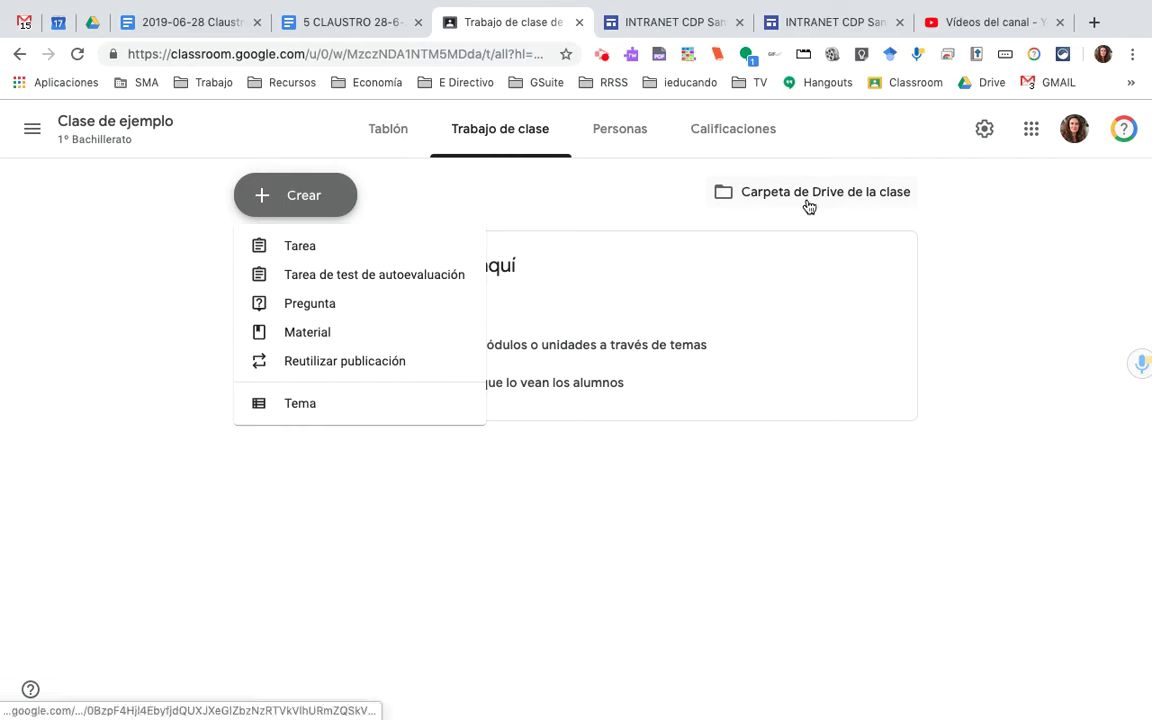
click(616, 197)
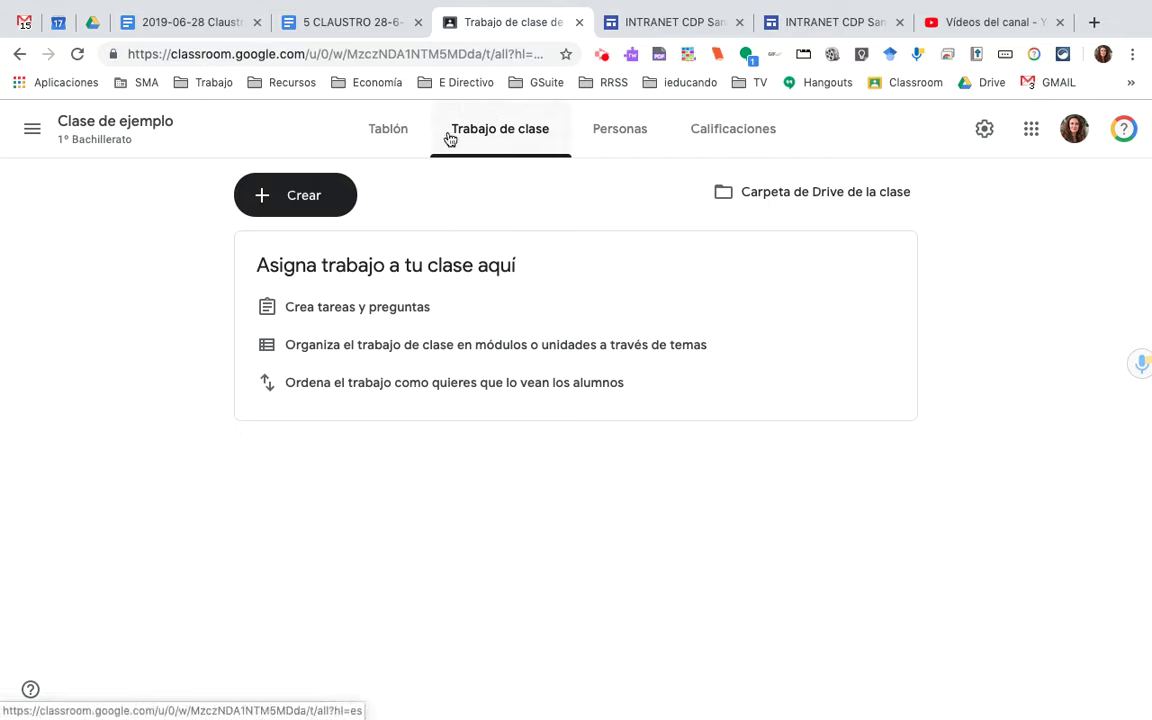
Compare the class's Tablón page with its Trabajo de clase page, finishing on Tablón.
click(394, 145)
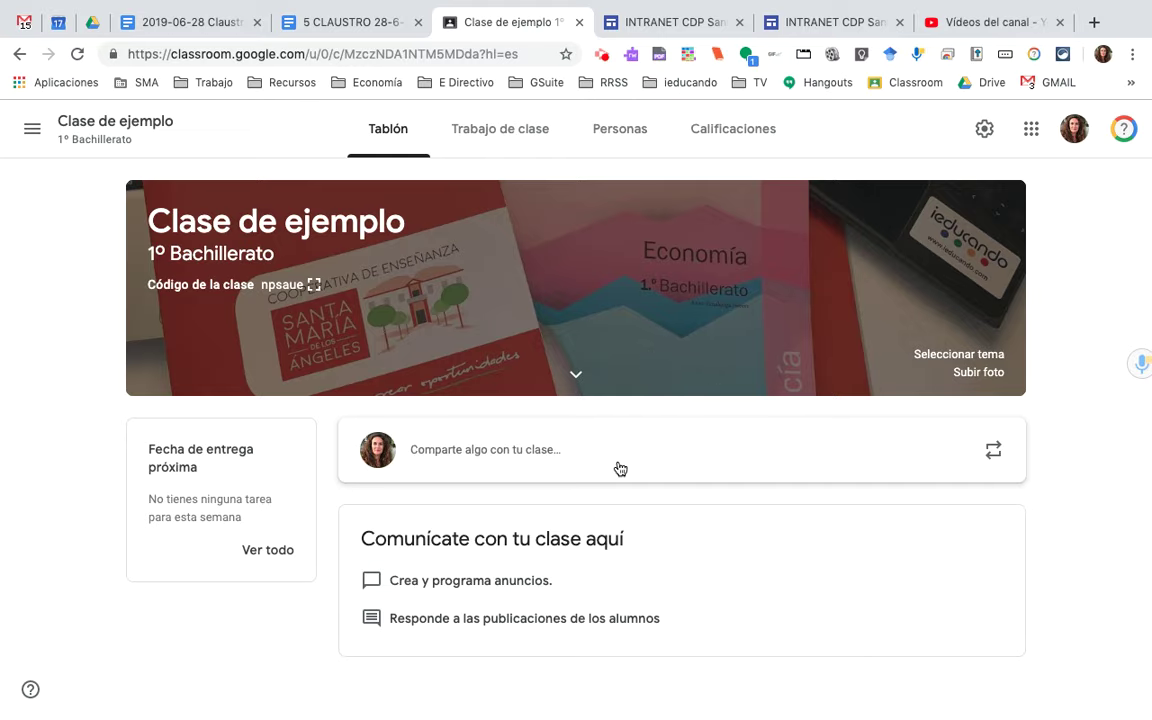
click(502, 133)
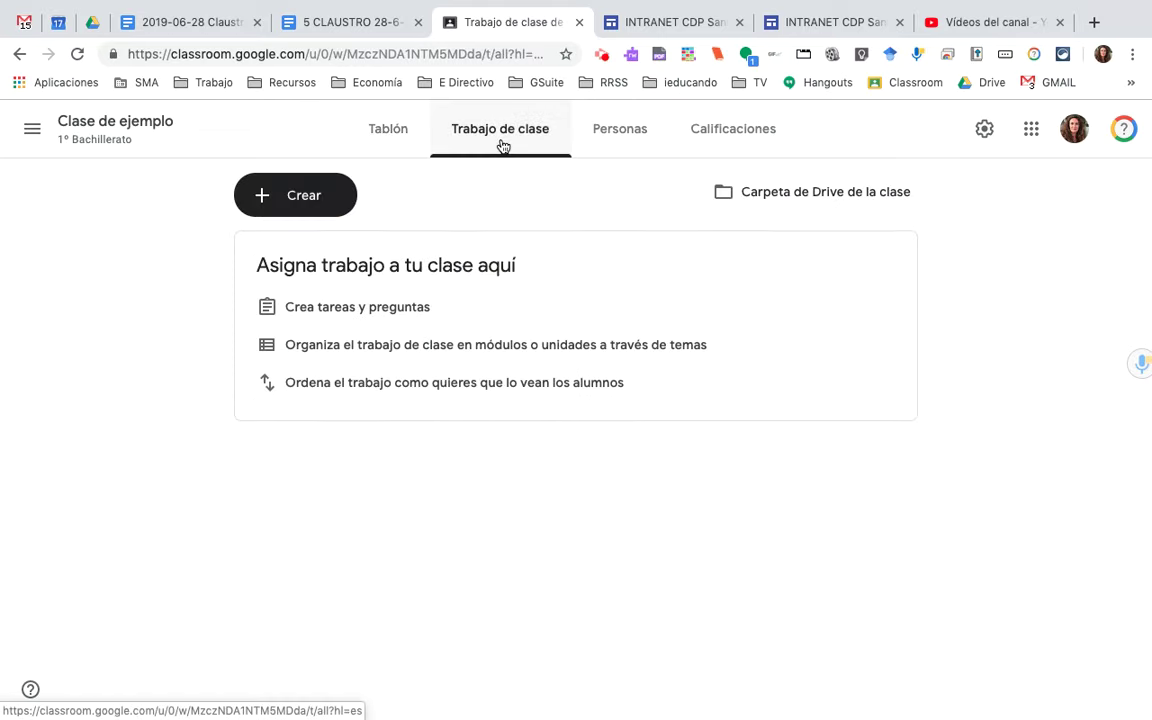
click(374, 132)
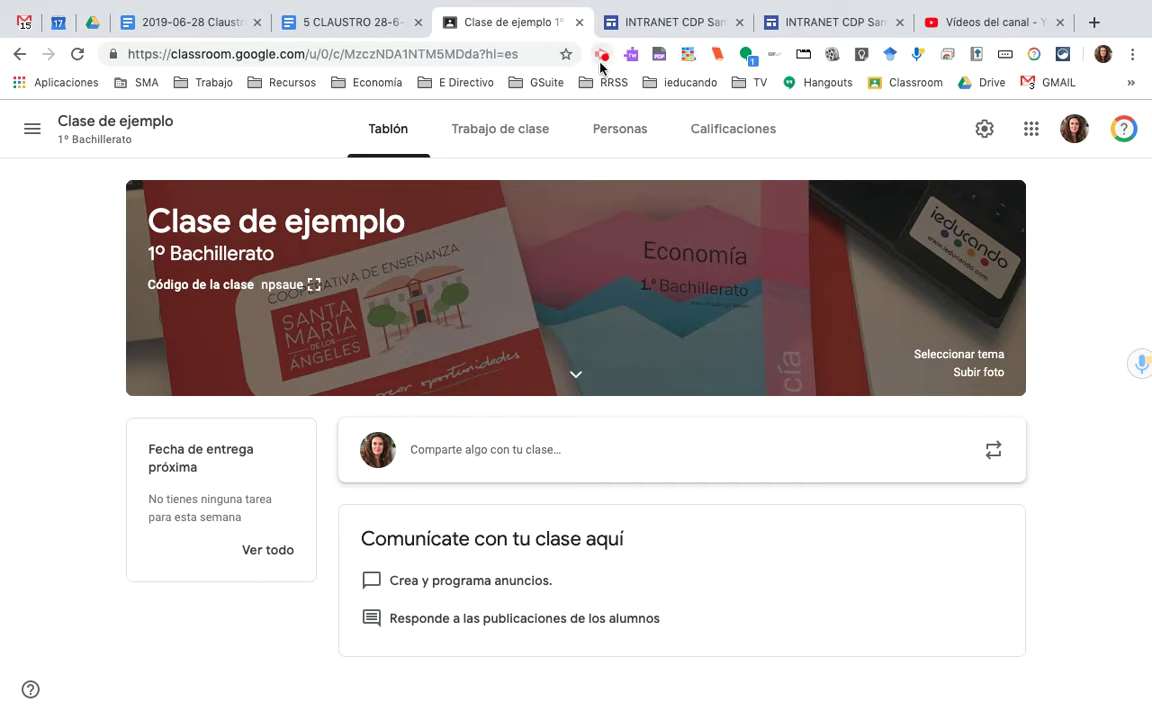
Look through the list of taught and enrolled courses and open the general Classroom Ajustes page.
click(32, 132)
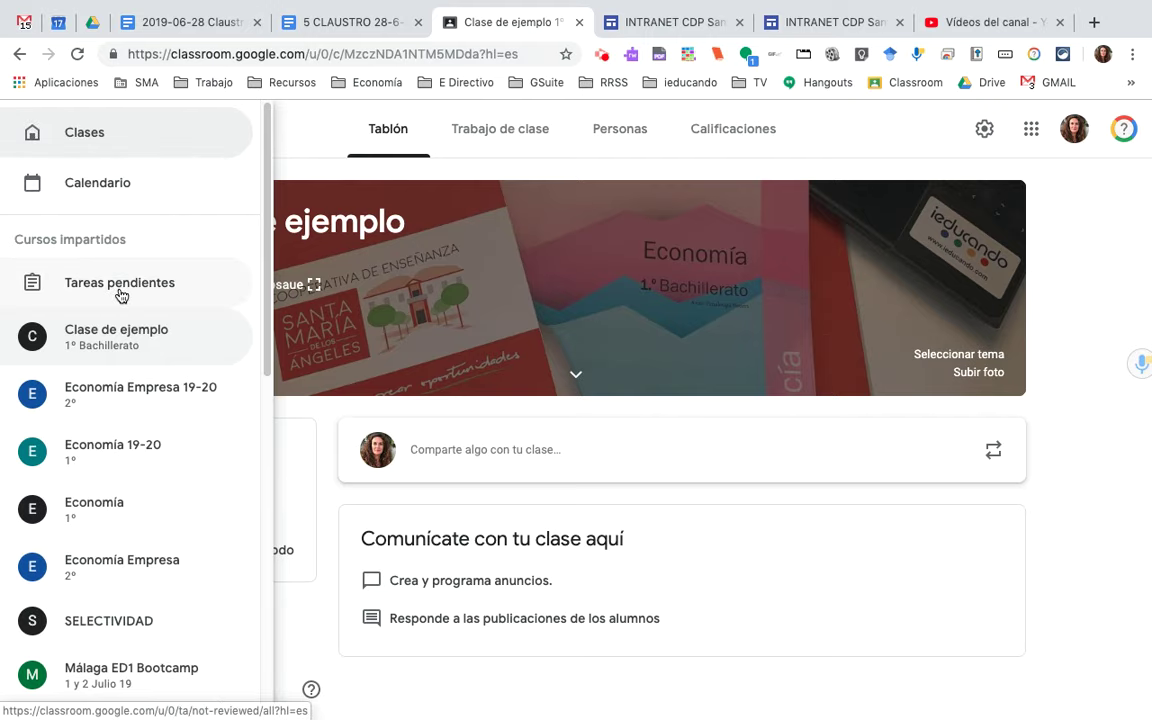
scroll(149, 311, down, 5)
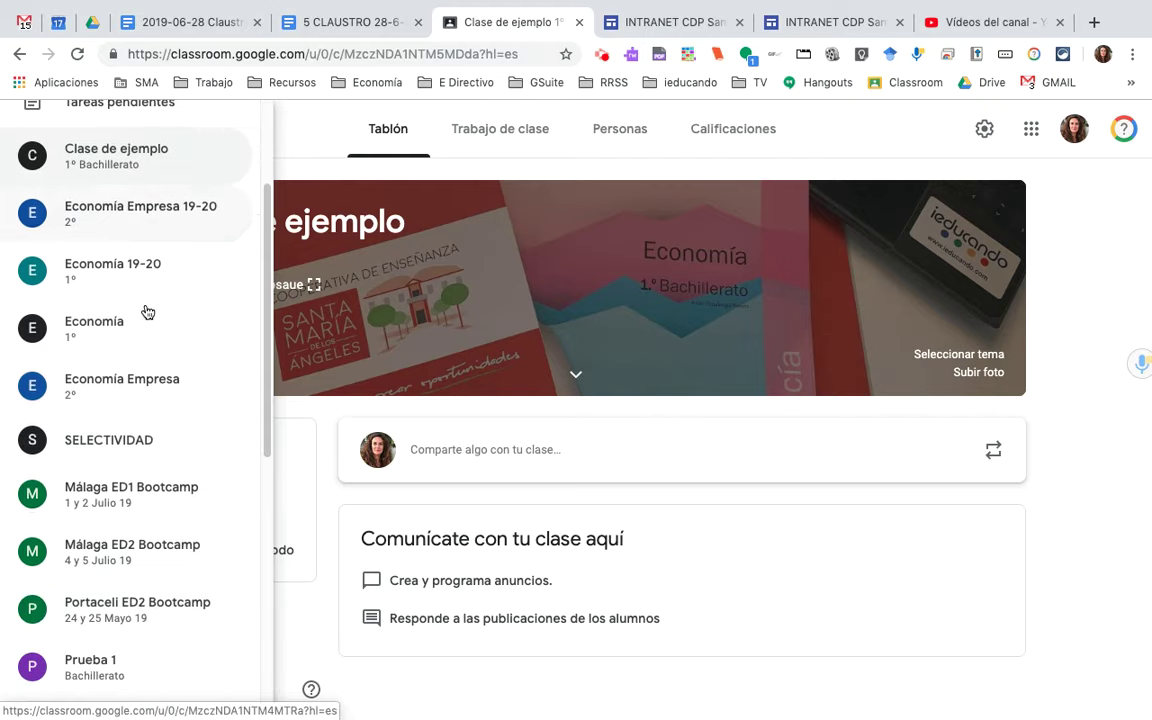
scroll(147, 312, down, 4)
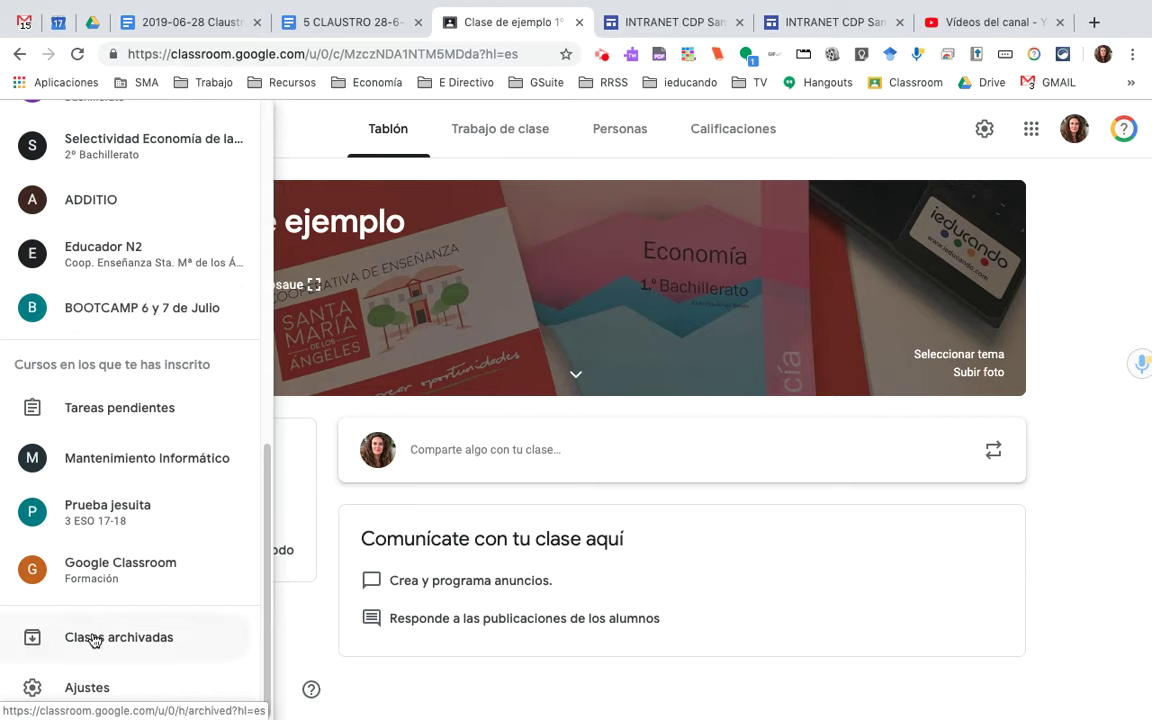
click(84, 692)
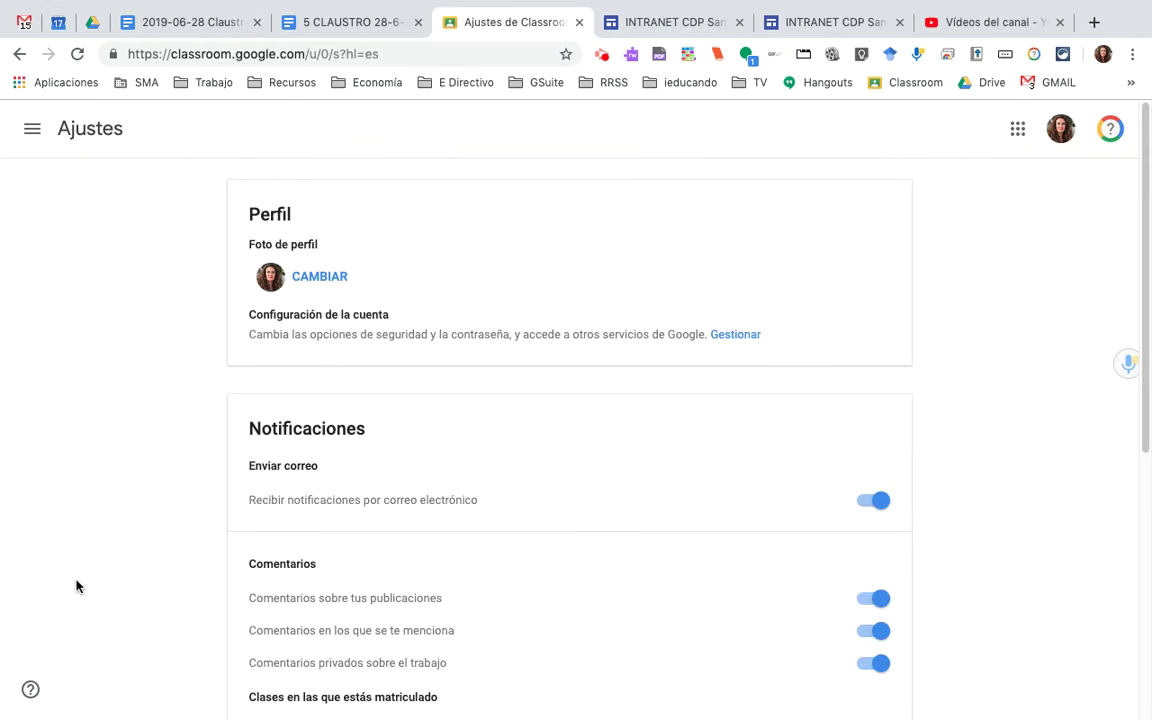
Examine the Notificaciones options for email, comments, enrolled classes, taught classes and individual class notifications, returning to Perfil.
scroll(514, 470, down, 3)
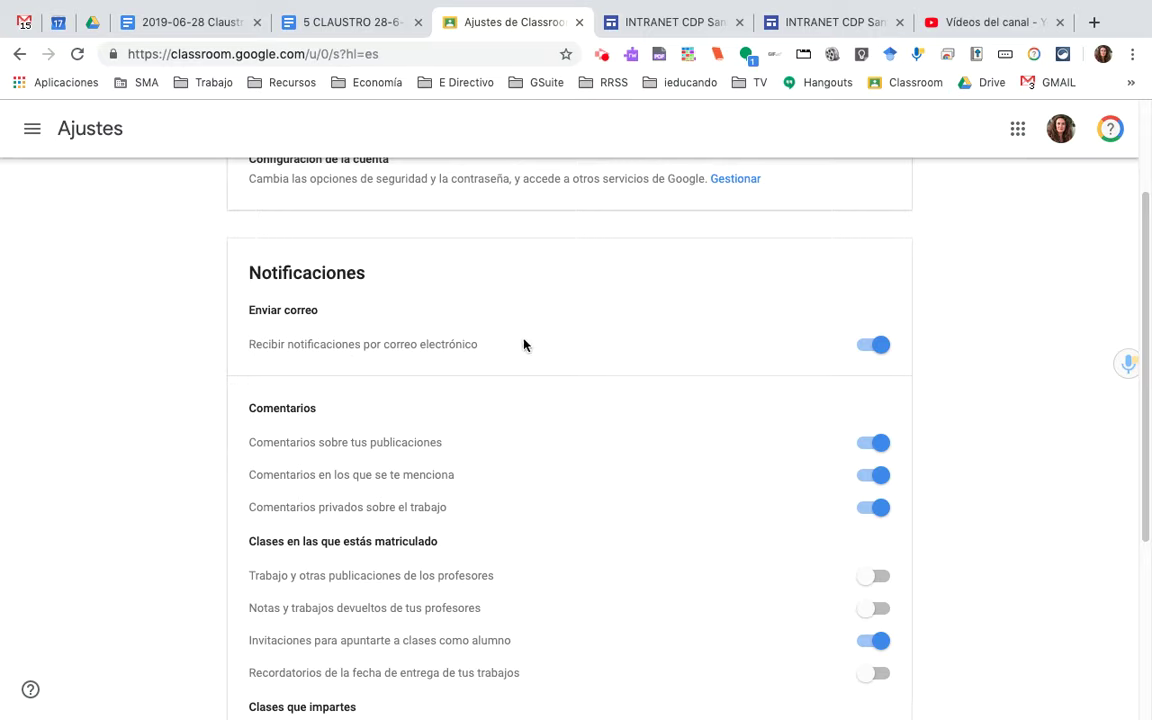
scroll(841, 373, down, 1)
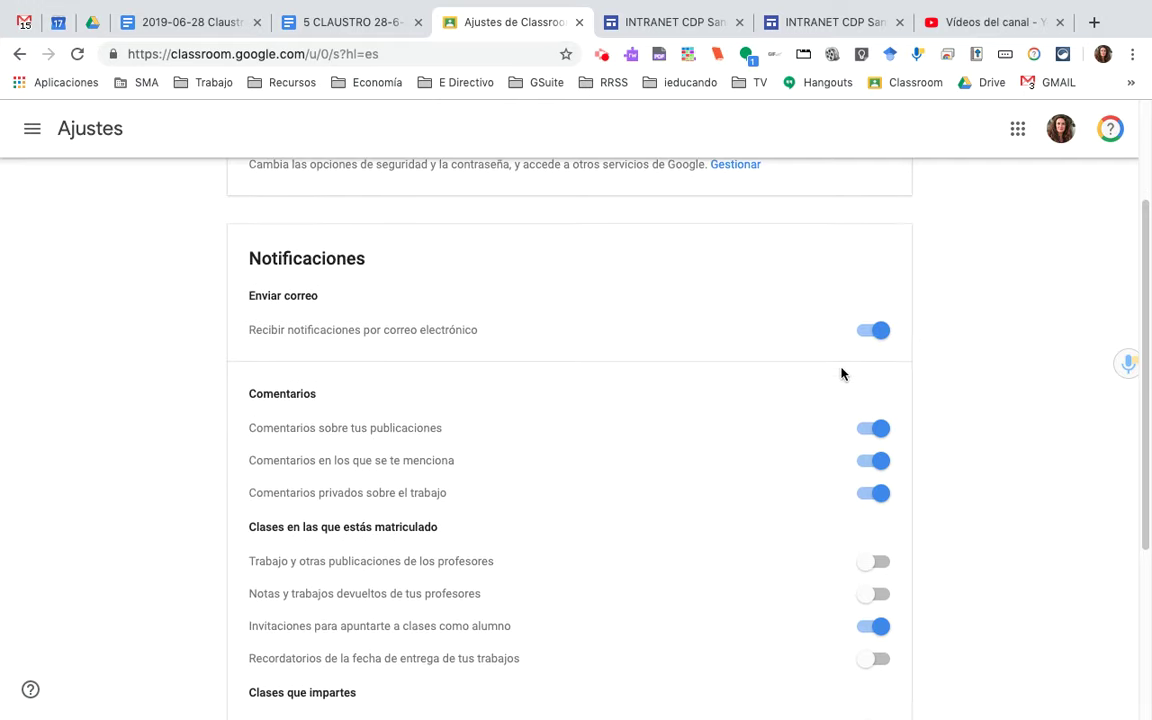
scroll(841, 373, down, 1)
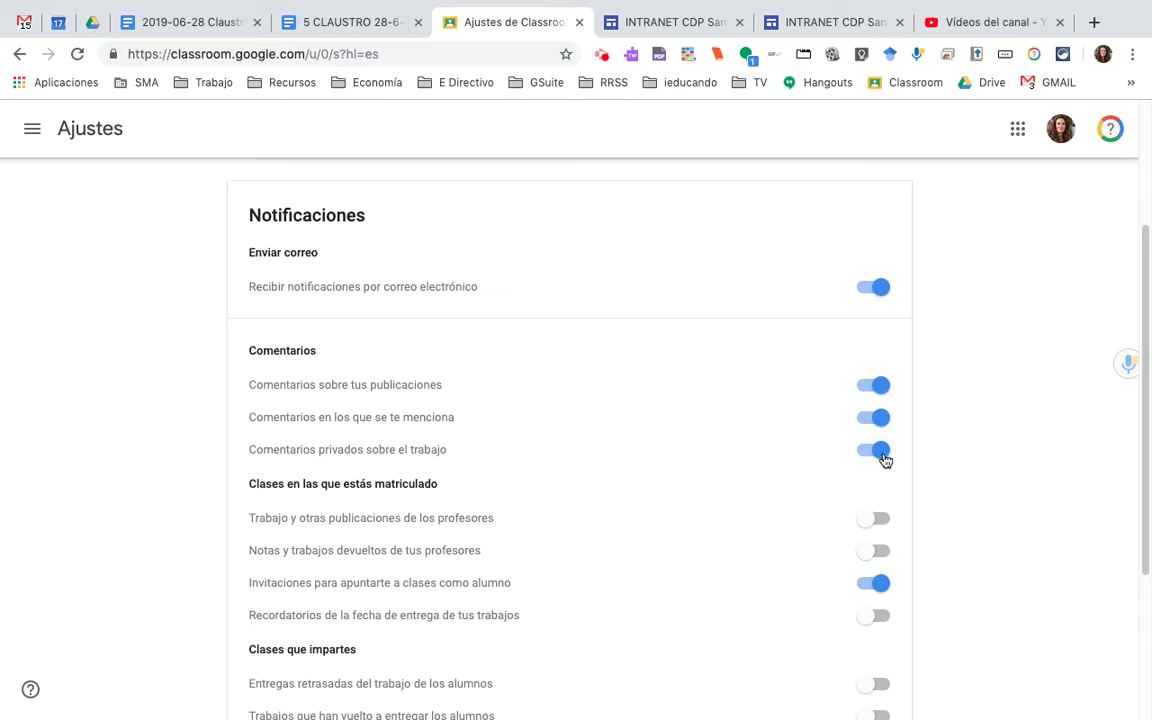
scroll(743, 540, down, 3)
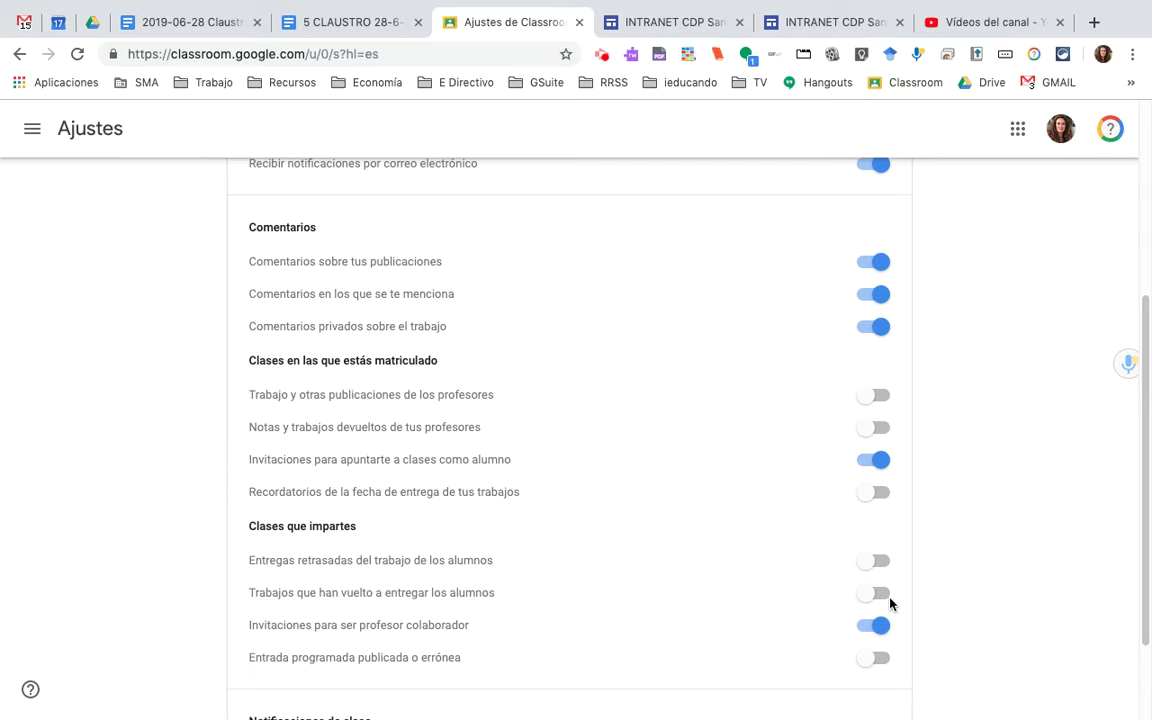
scroll(866, 608, down, 1)
scroll(866, 608, down, 2)
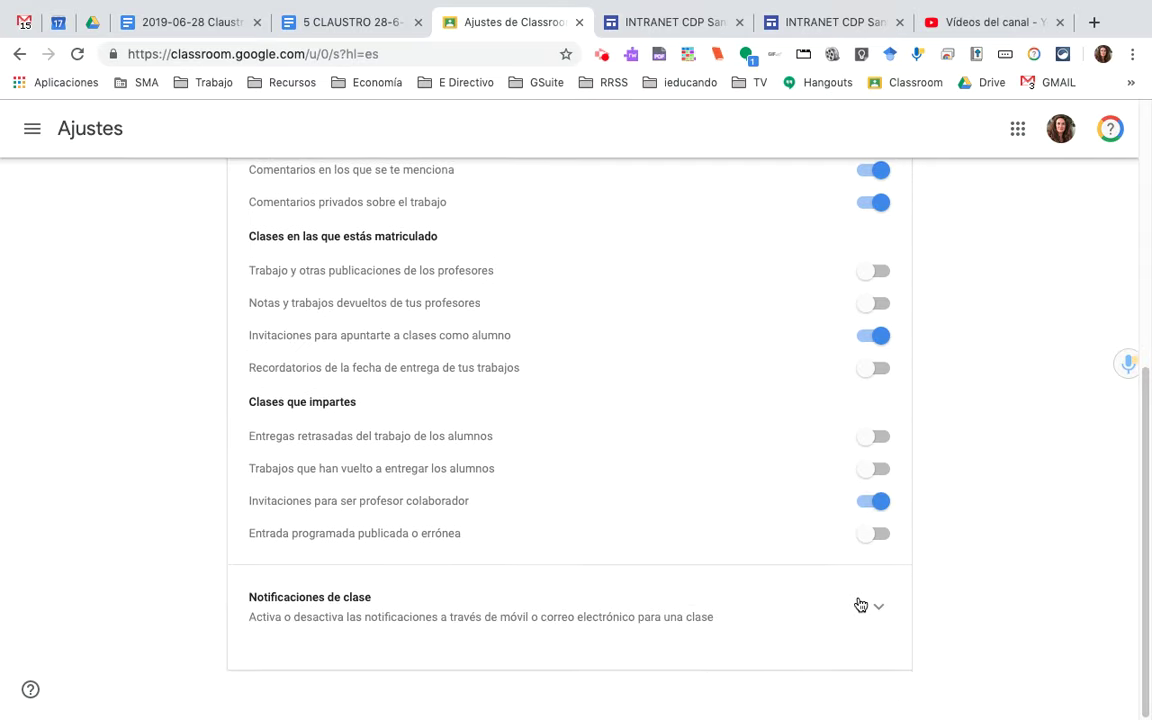
scroll(812, 602, up, 5)
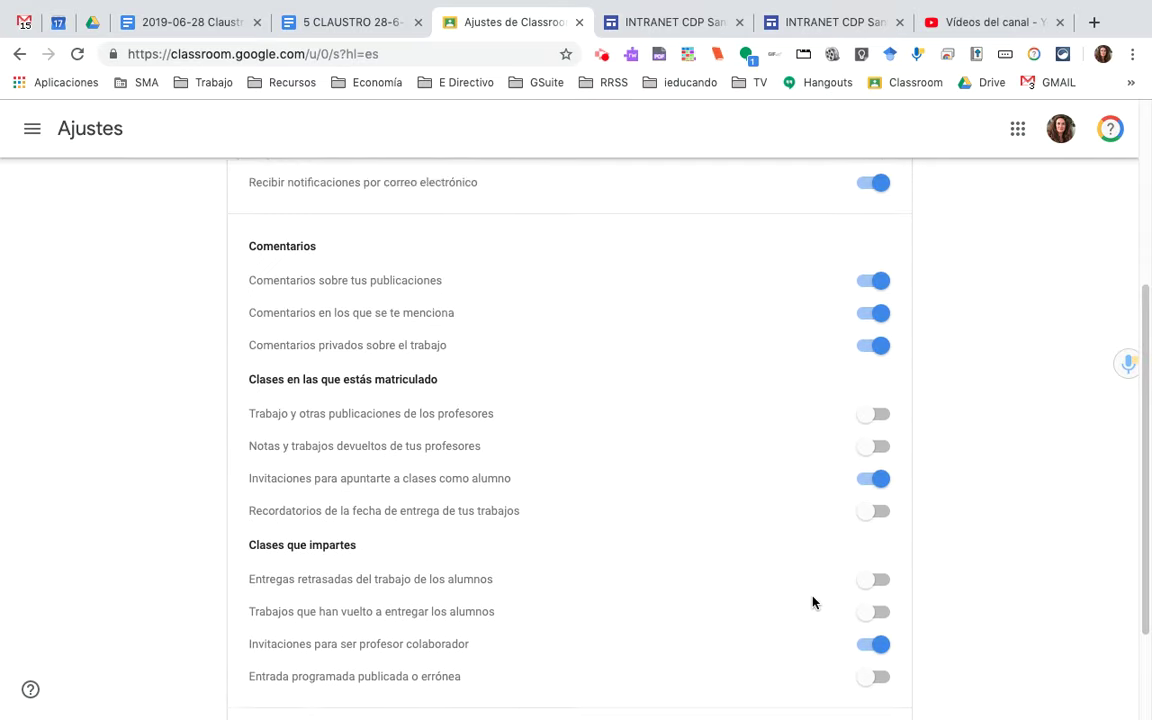
scroll(812, 602, up, 2)
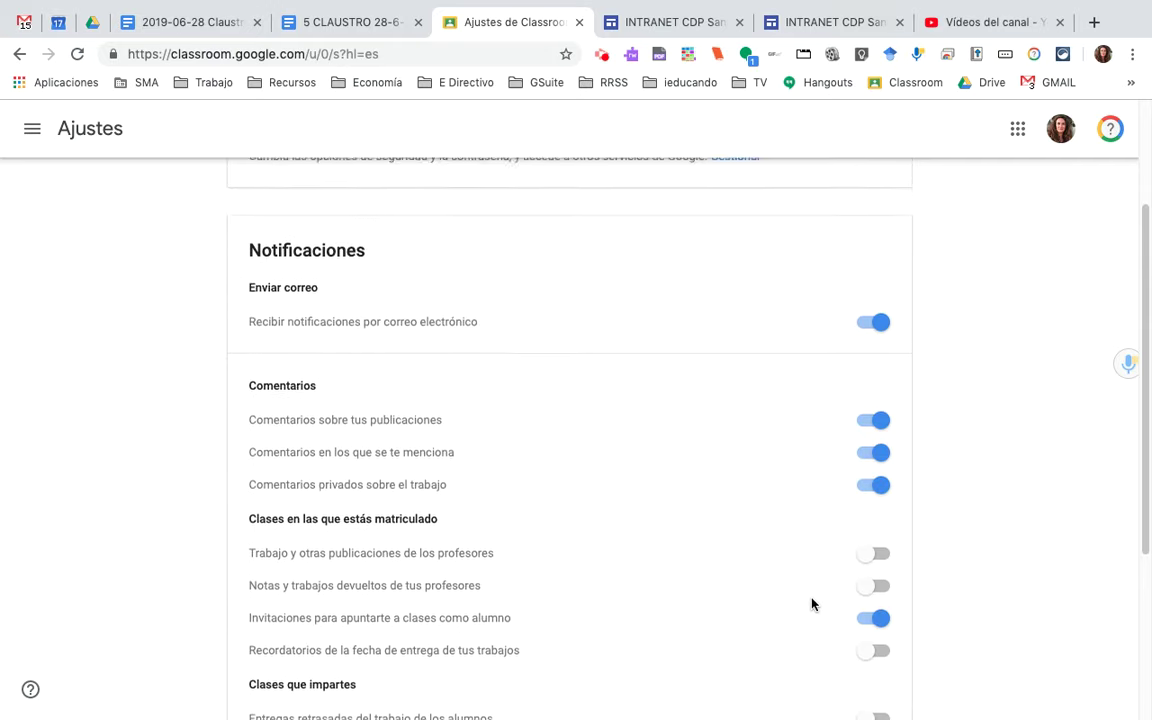
scroll(812, 602, up, 4)
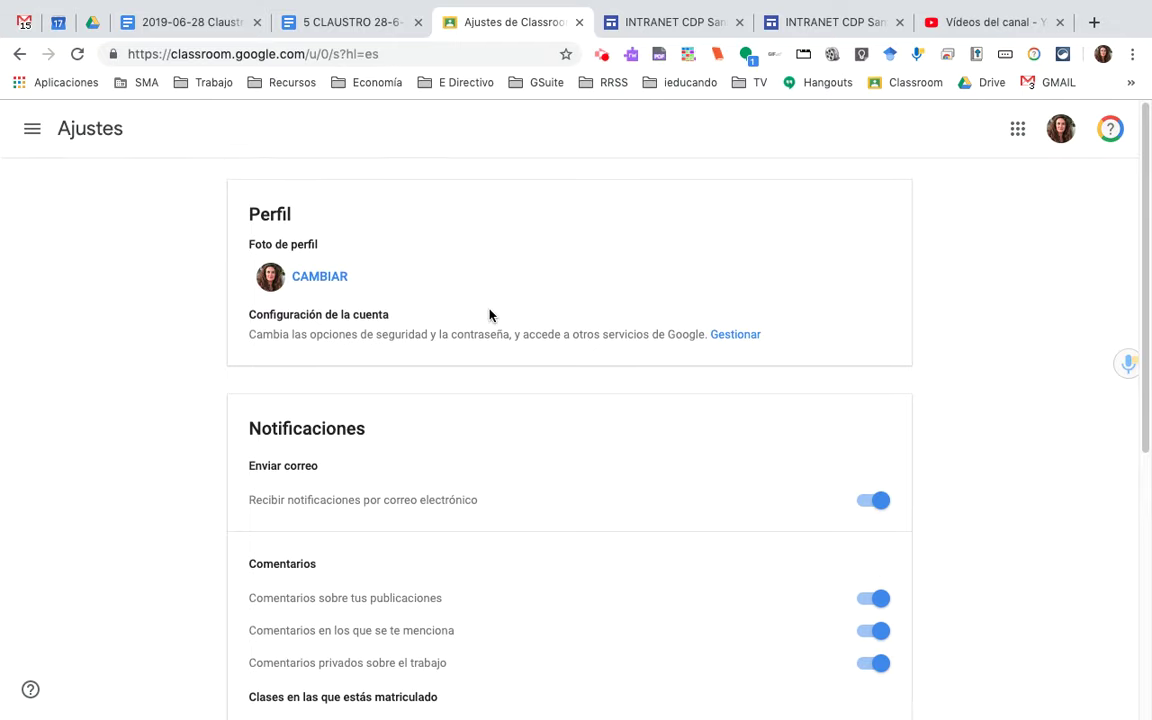
Leave the general settings and return to the Clases overview.
scroll(489, 315, down, 10)
scroll(489, 315, up, 10)
click(31, 127)
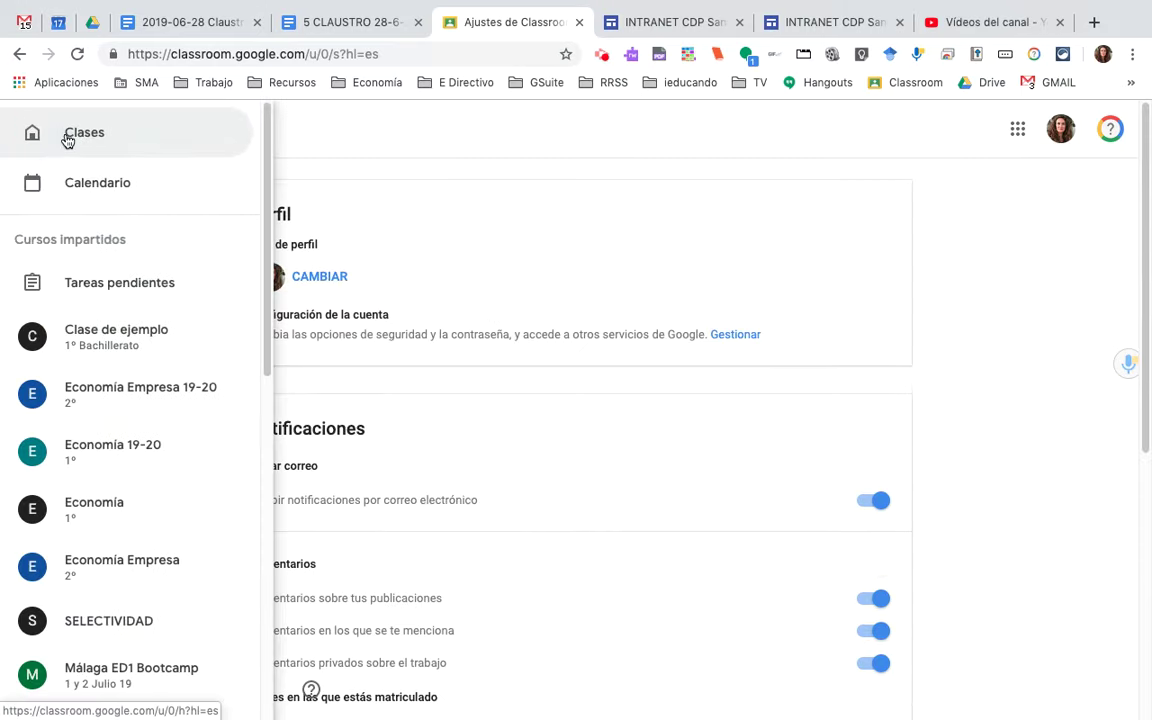
click(68, 138)
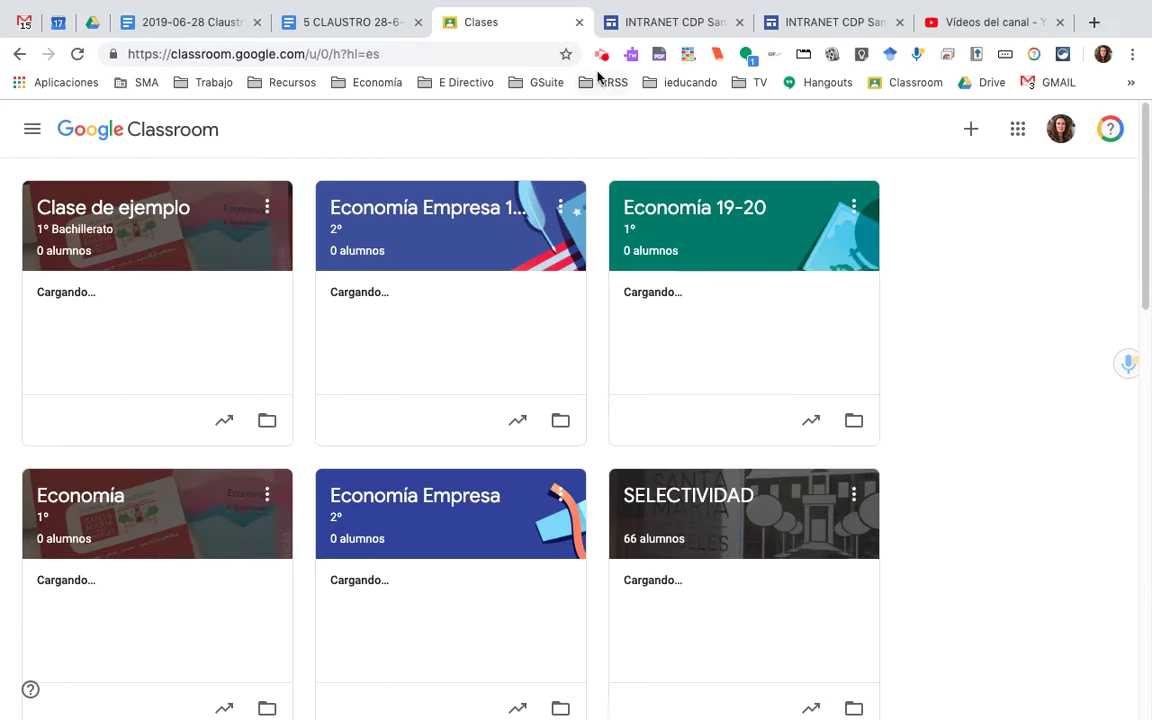